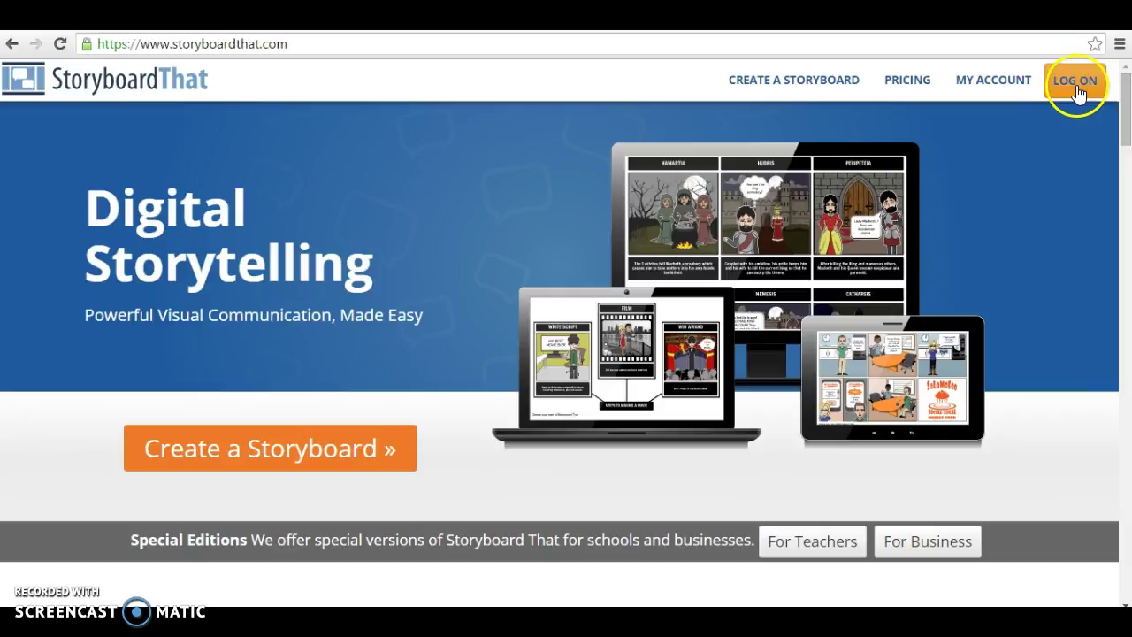
- Open the site's sign-in dialog and examine the new-user registration form and social login options
click(1076, 89)
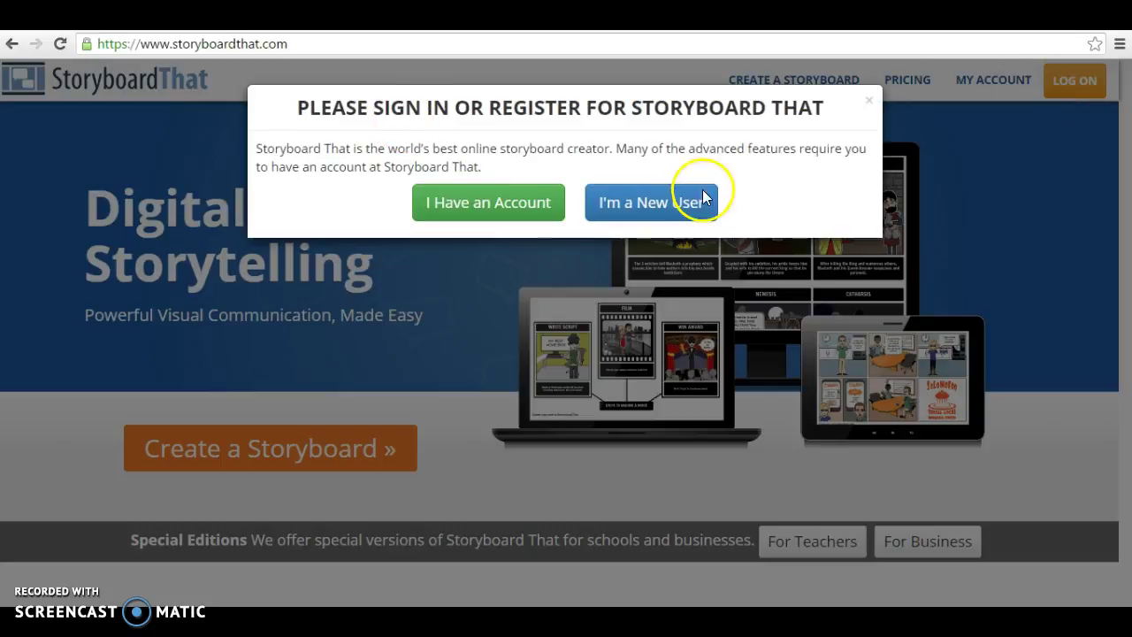
click(703, 206)
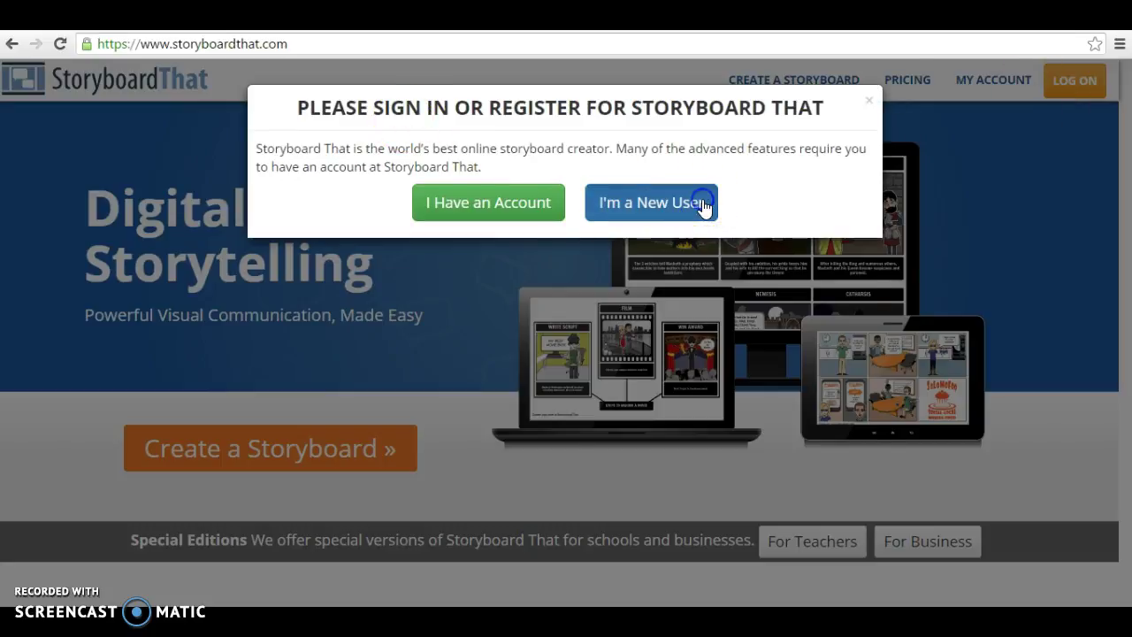
scroll(699, 208, down, 2)
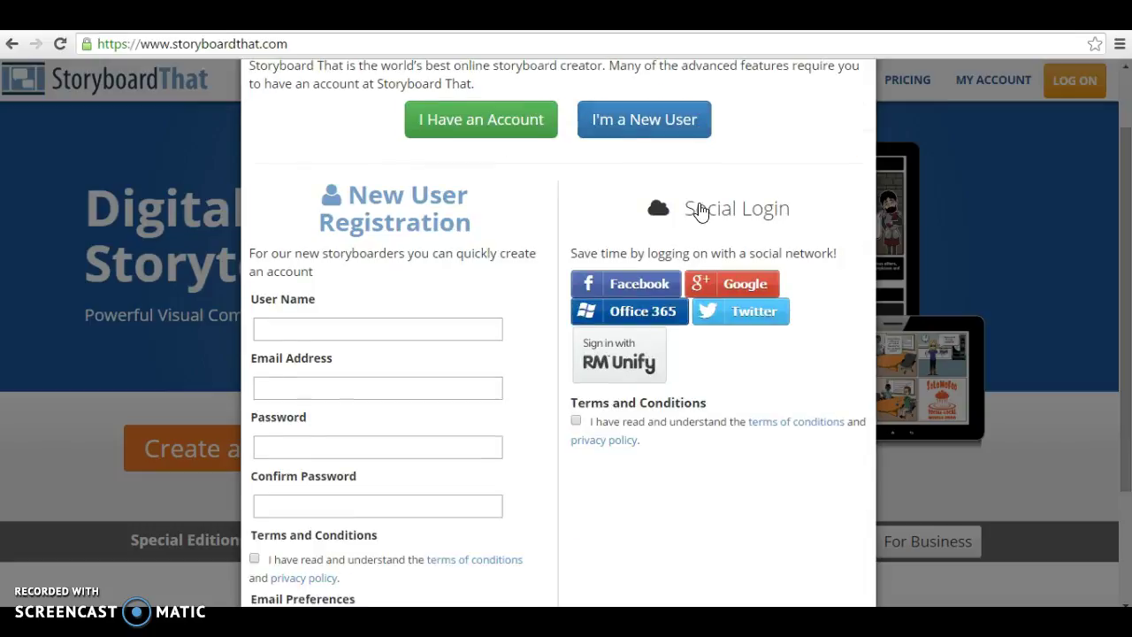
click(747, 213)
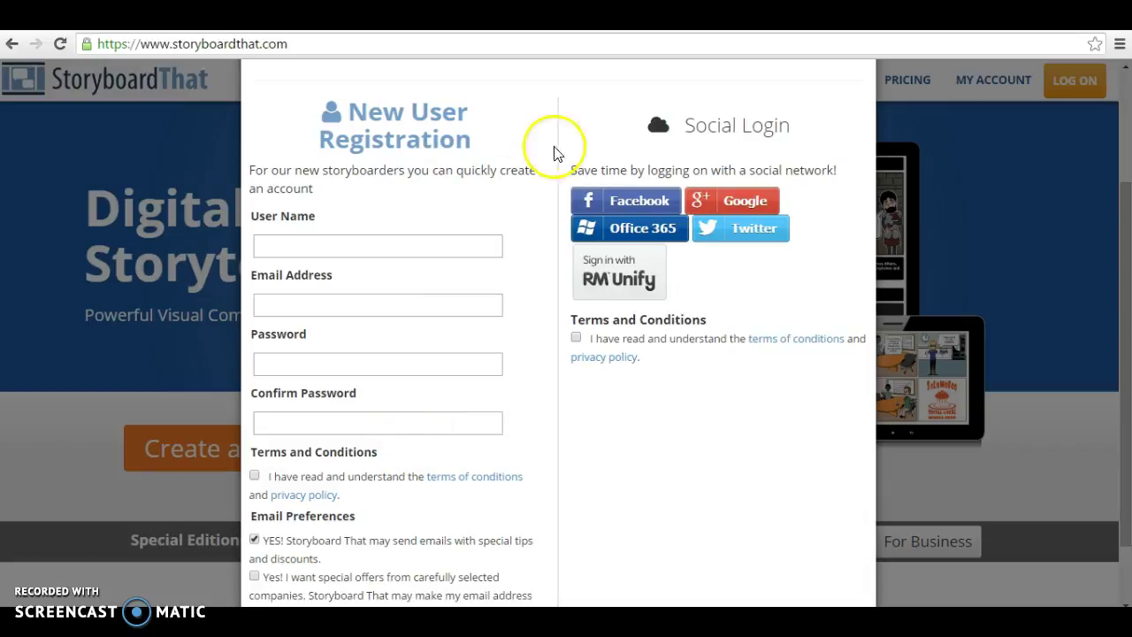
scroll(535, 194, down, 1)
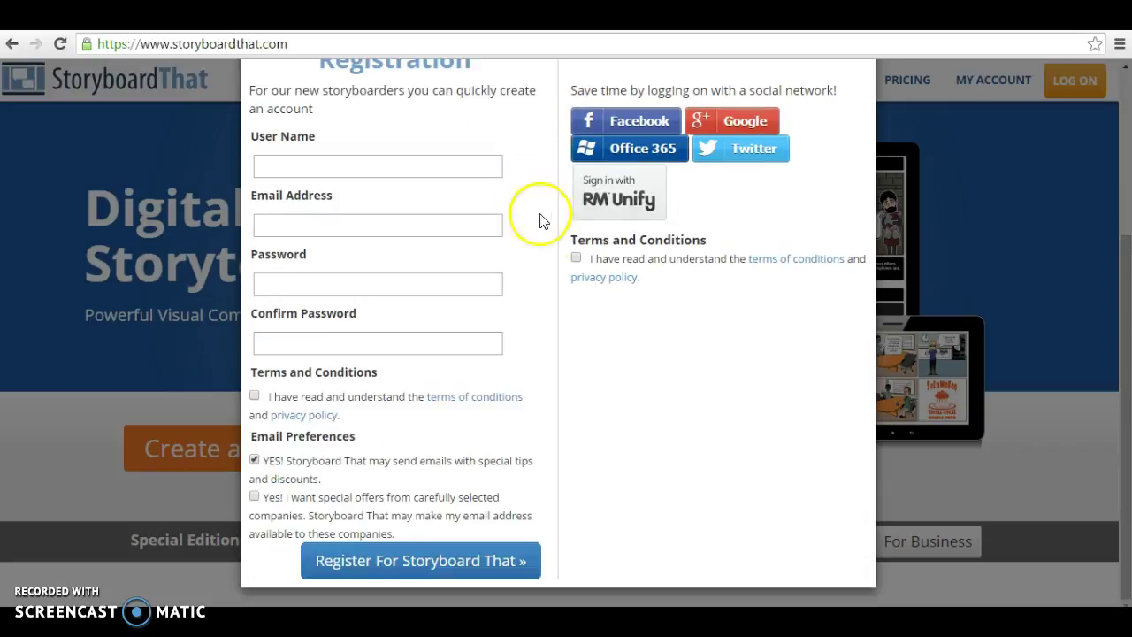
scroll(561, 285, up, 3)
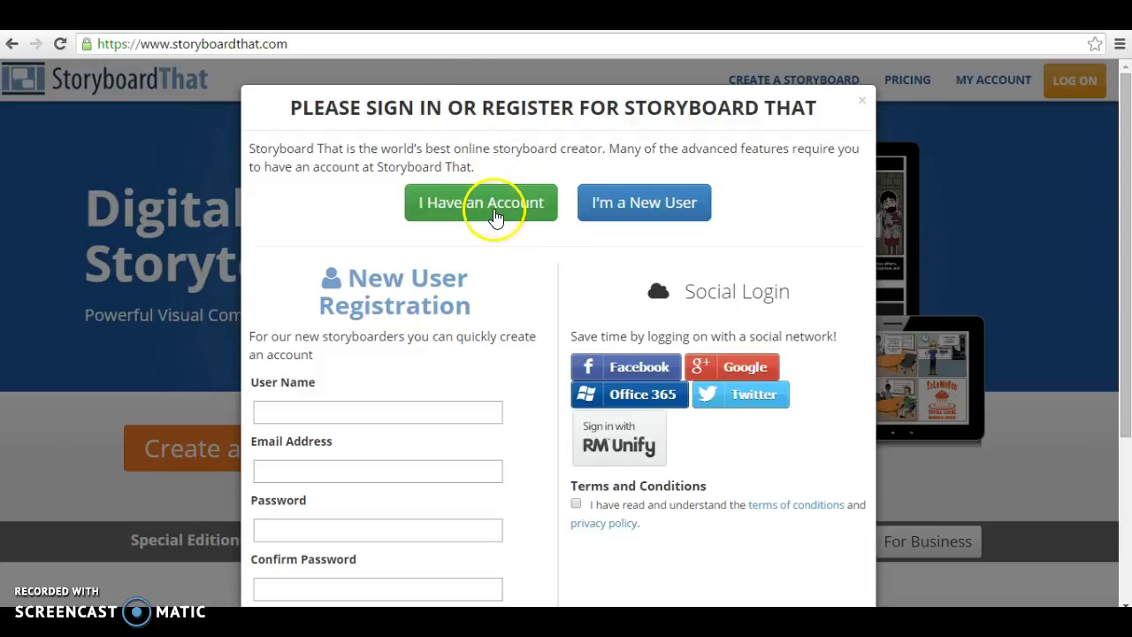
- Sign in to the existing account using the Google social login
click(495, 217)
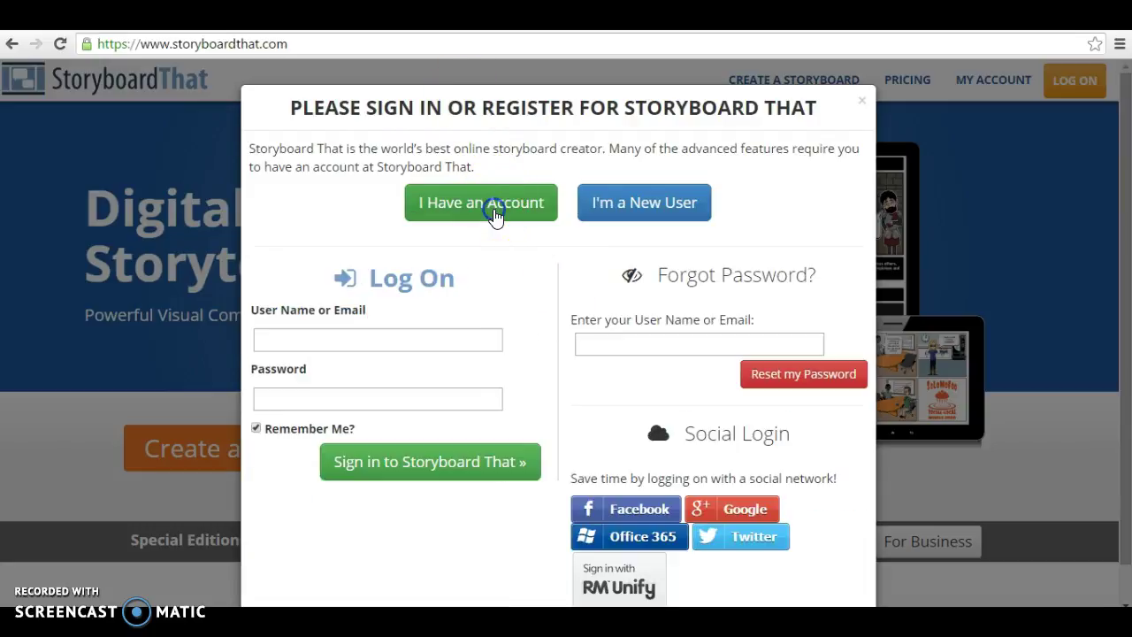
click(769, 517)
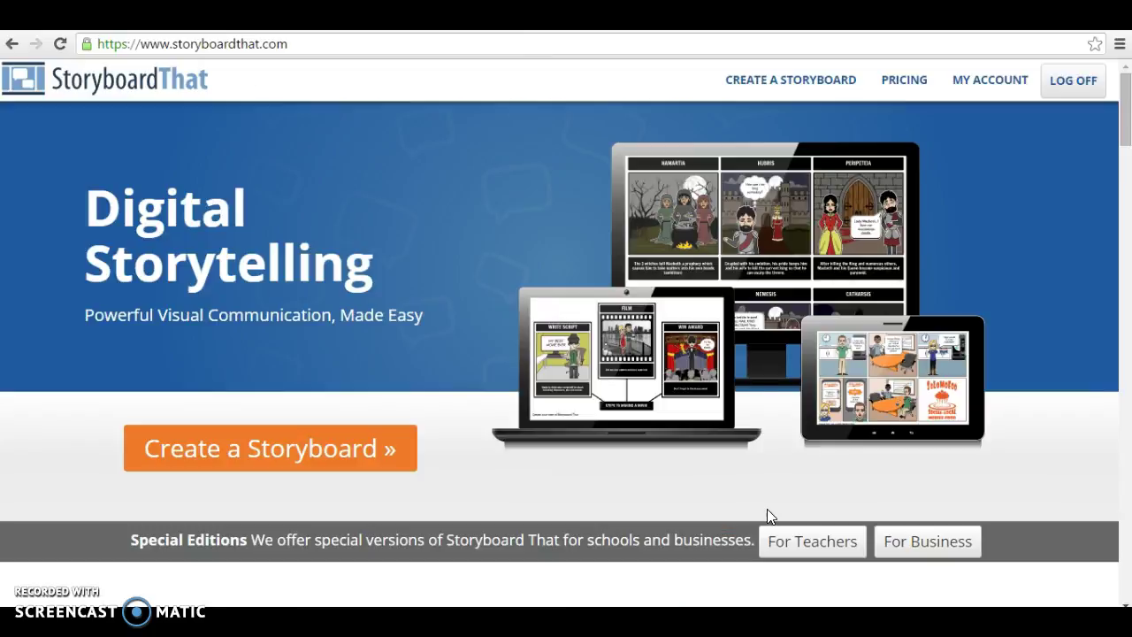
click(783, 412)
- Go to the account dashboard and start creating a new storyboard
click(1006, 80)
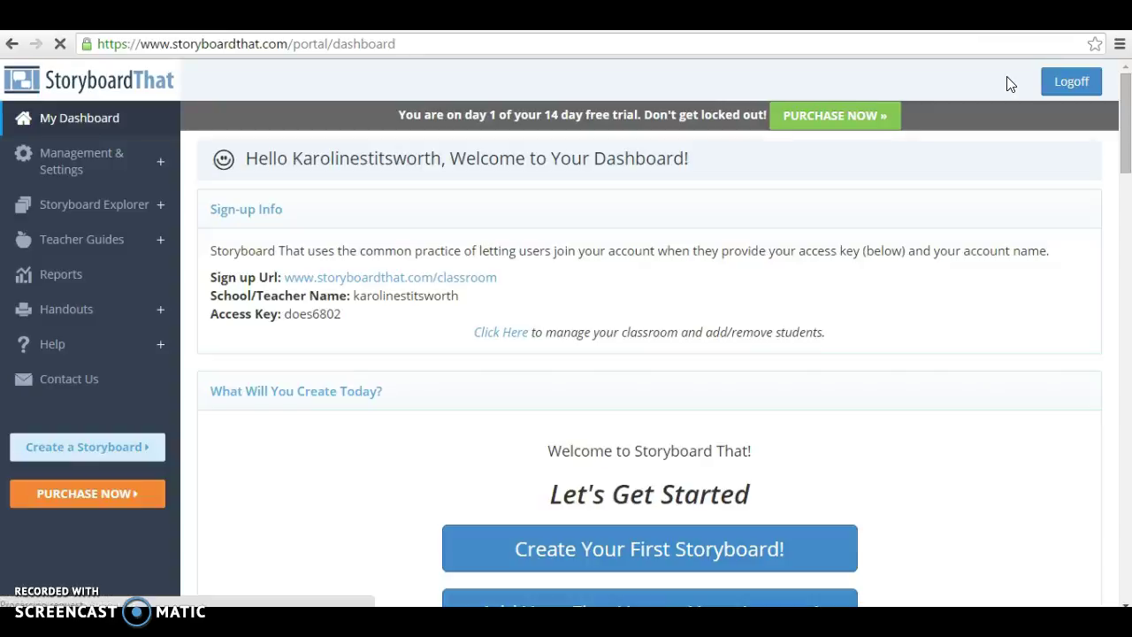
click(522, 263)
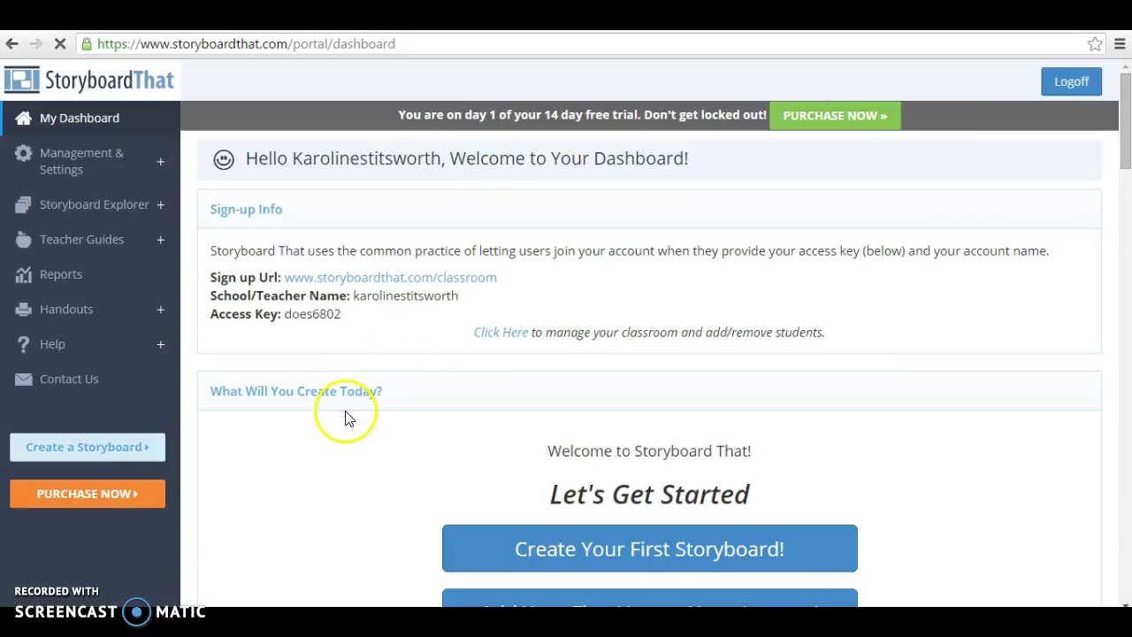
click(84, 453)
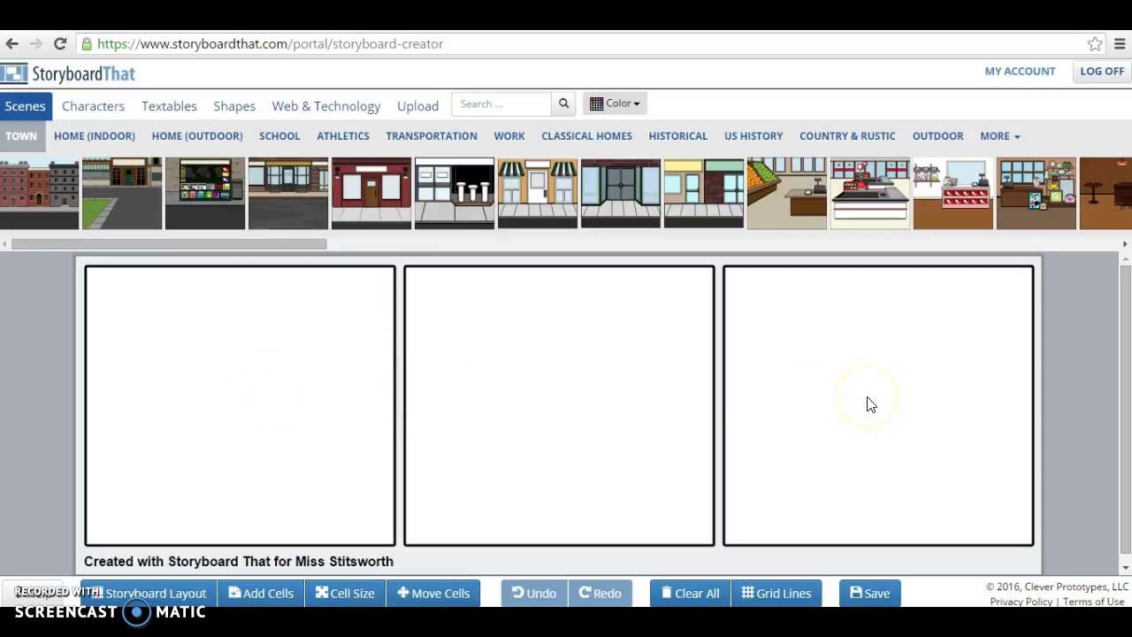
- Change the storyboard layout to a 3 x 2 cell configuration
click(245, 599)
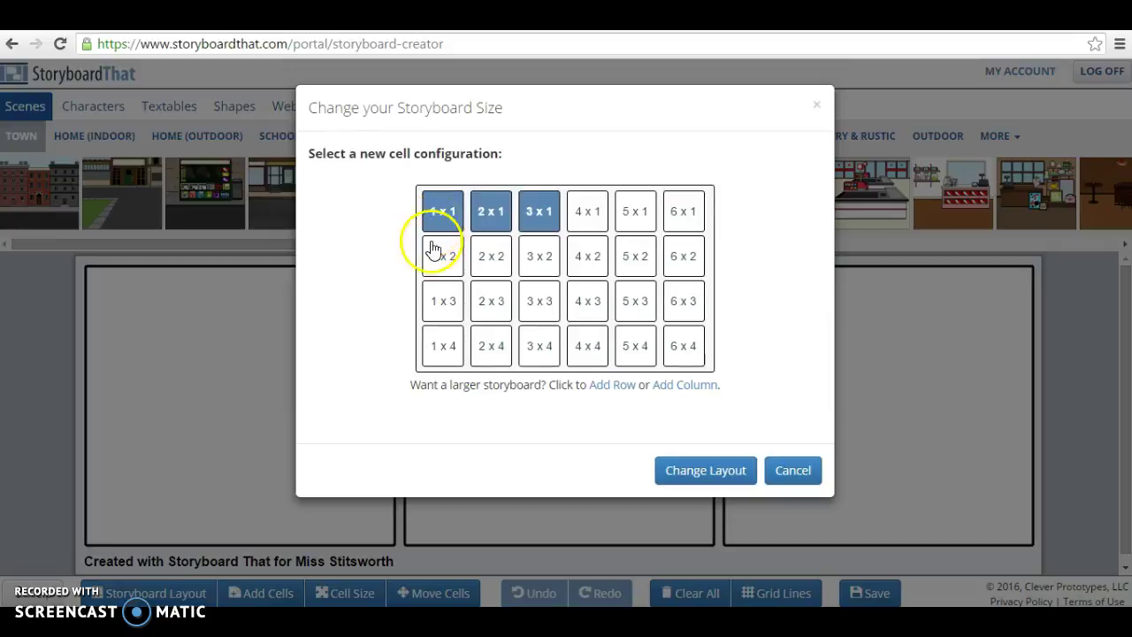
click(534, 259)
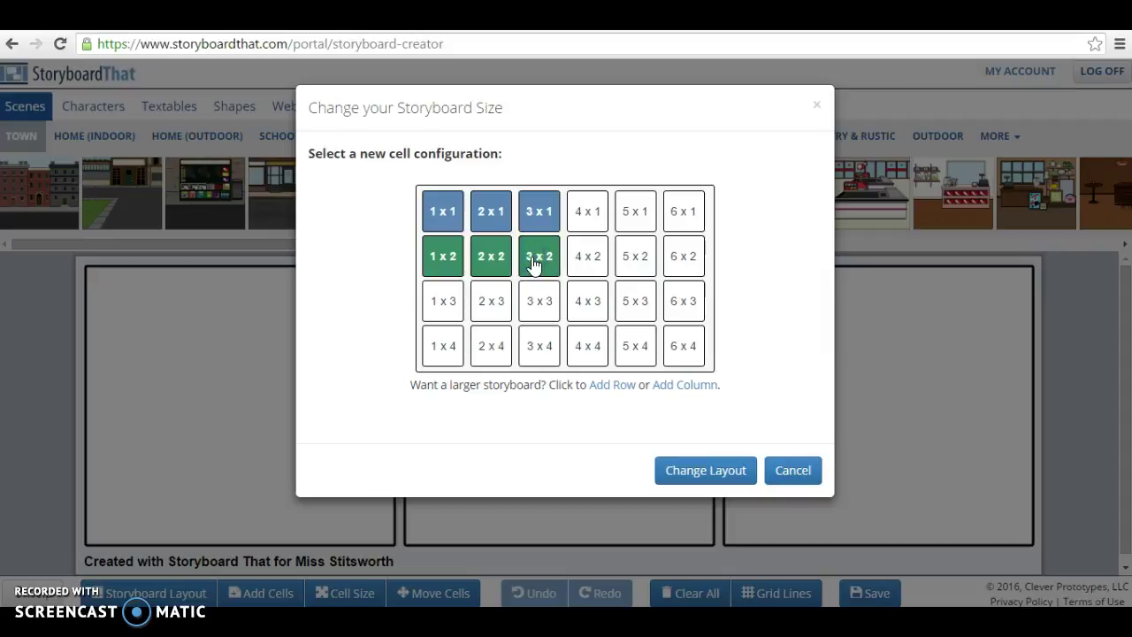
click(708, 469)
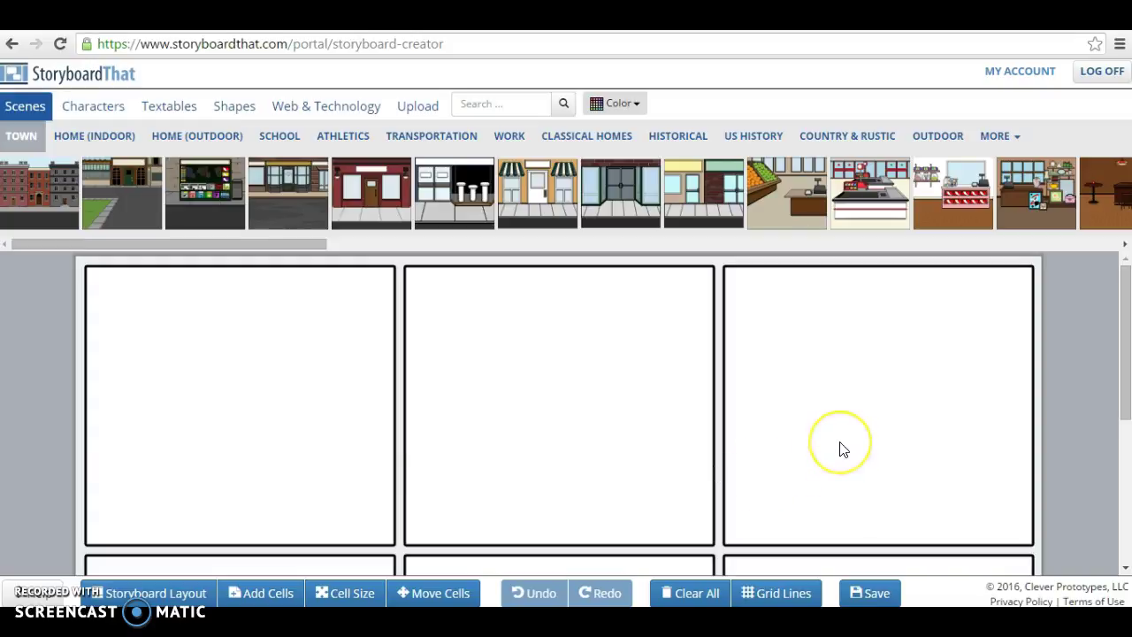
scroll(840, 449, down, 3)
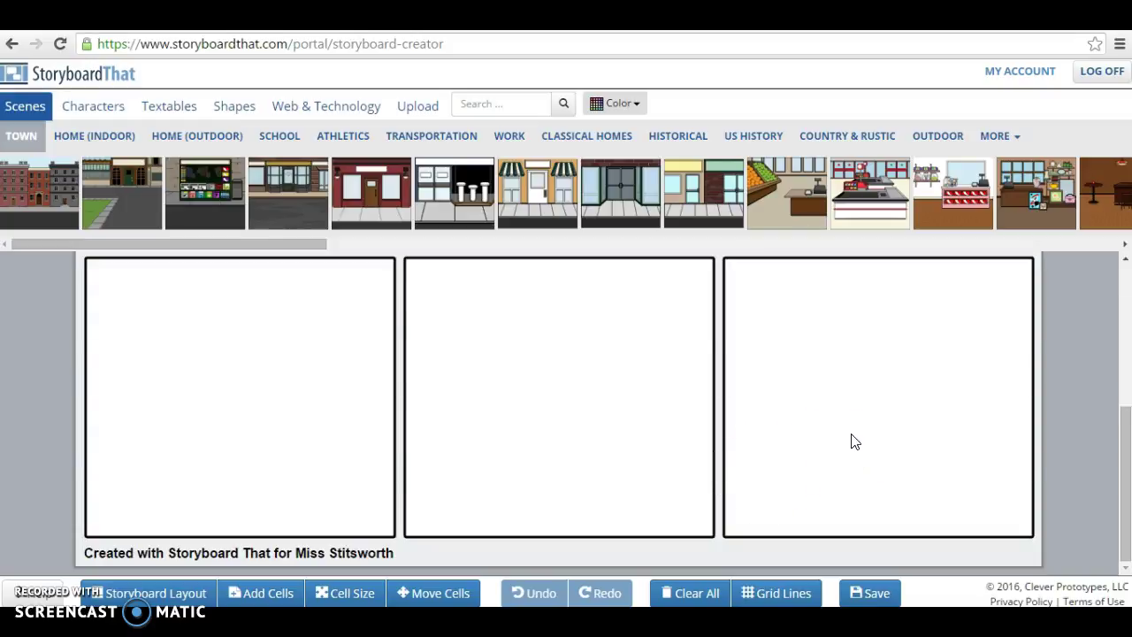
scroll(855, 443, up, 3)
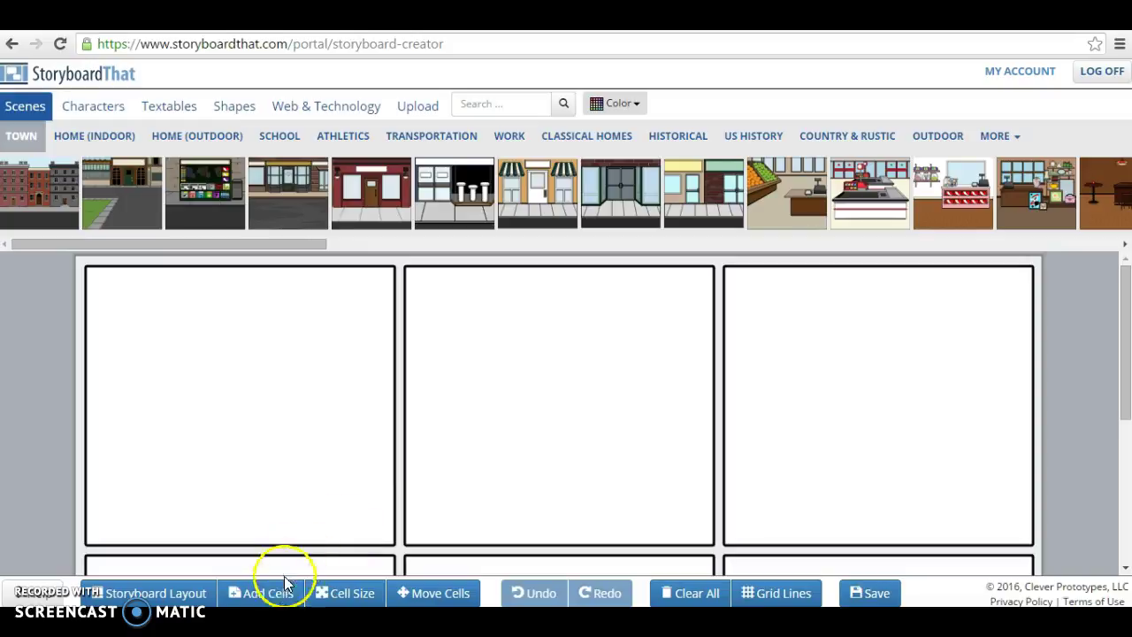
- Reduce the size of the storyboard cells slightly and close the cell size settings
click(348, 592)
drag(416, 155, 406, 156)
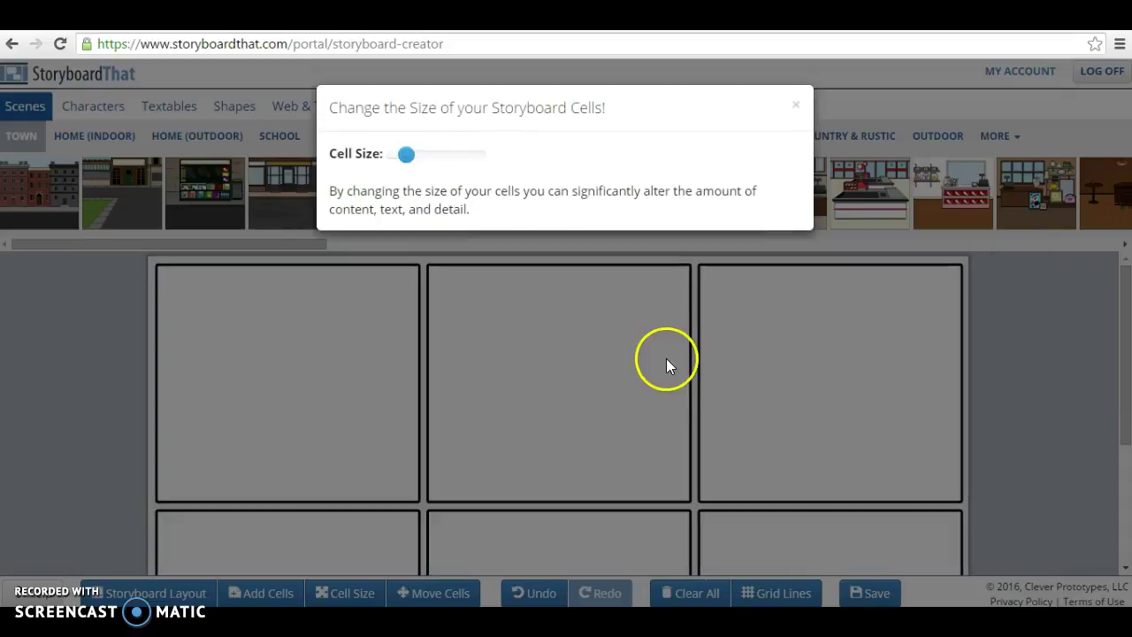
click(797, 106)
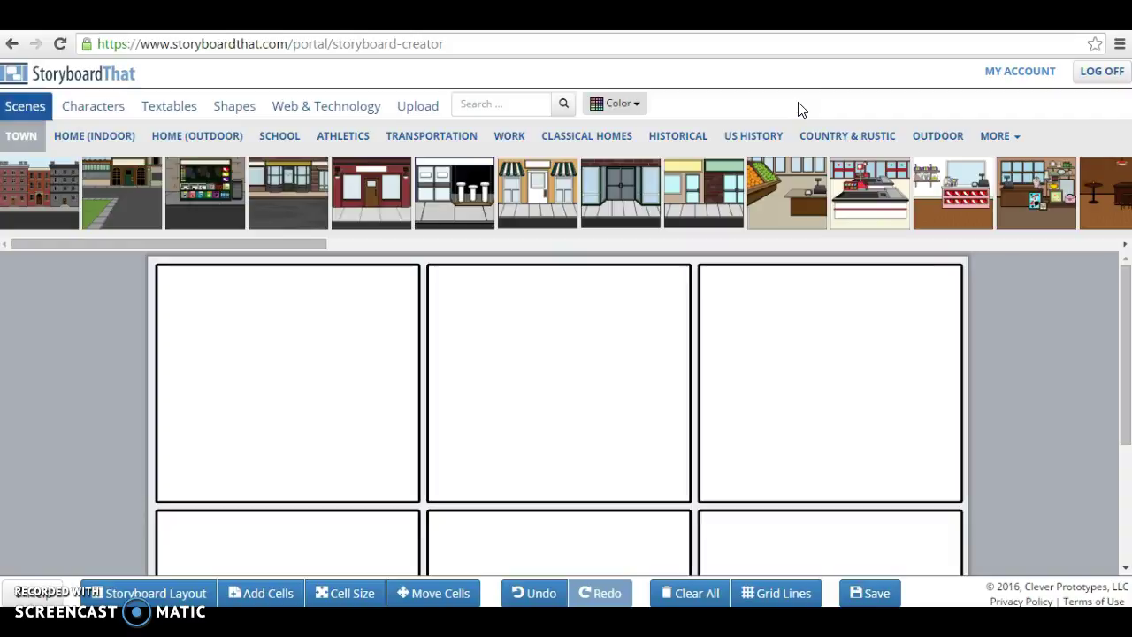
click(799, 386)
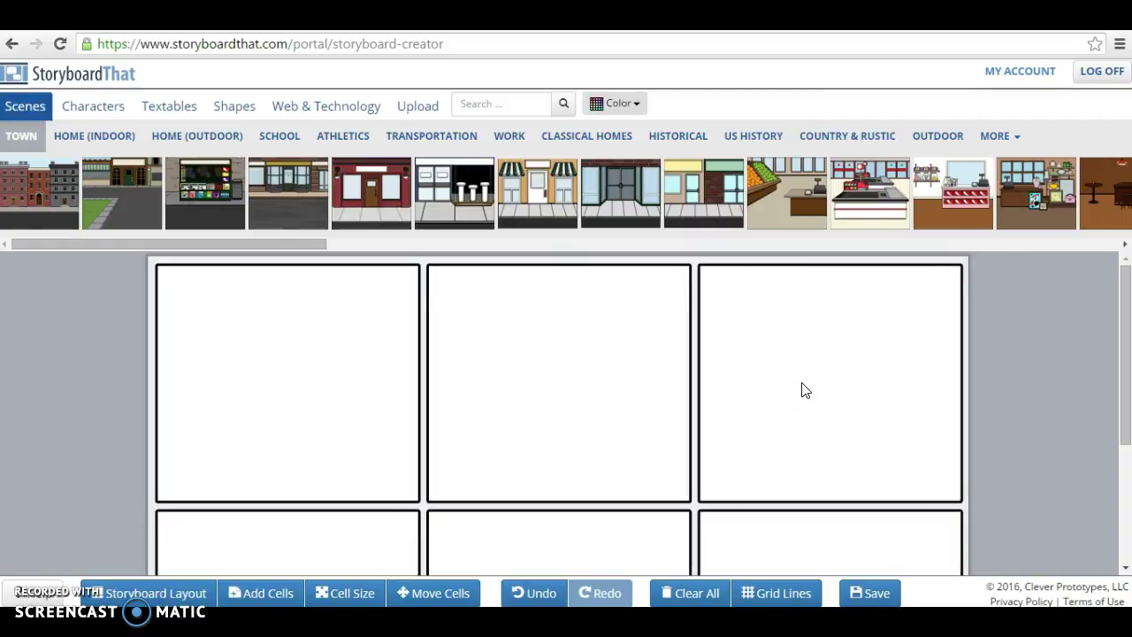
click(817, 357)
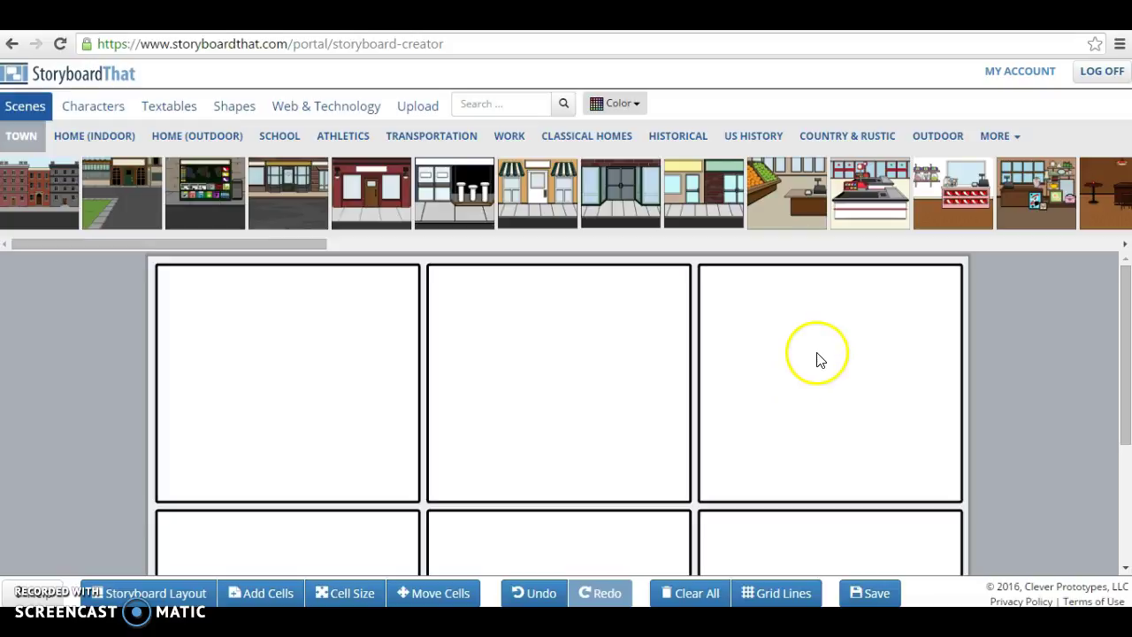
- Add the basketball court scene with the yellow lane from the Athletics category to the first cell of the upper row
click(561, 184)
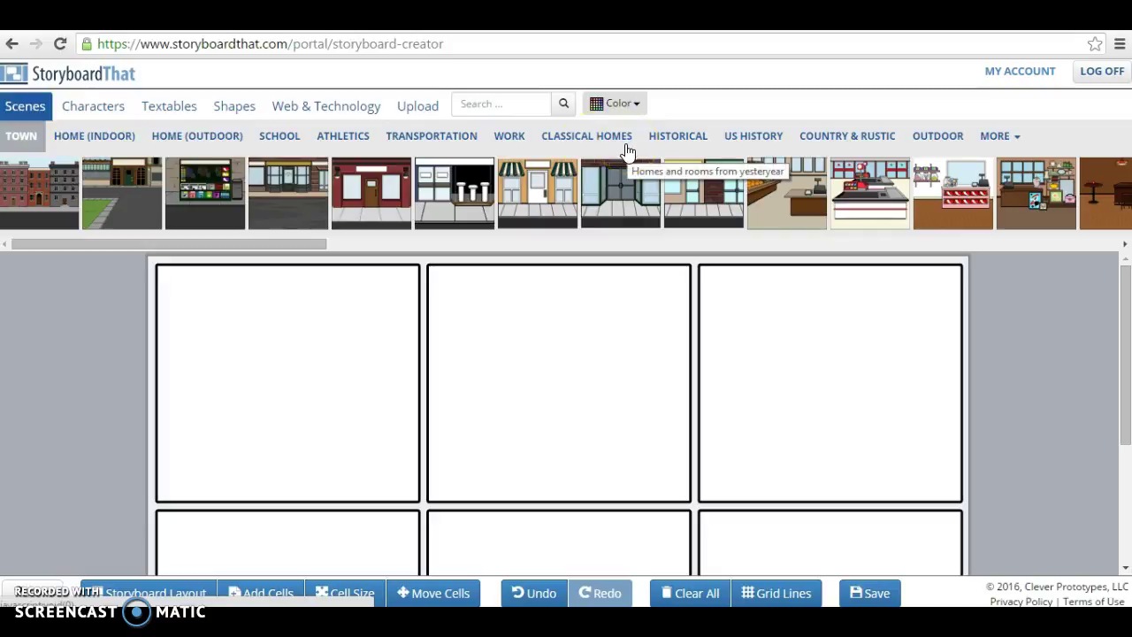
click(361, 144)
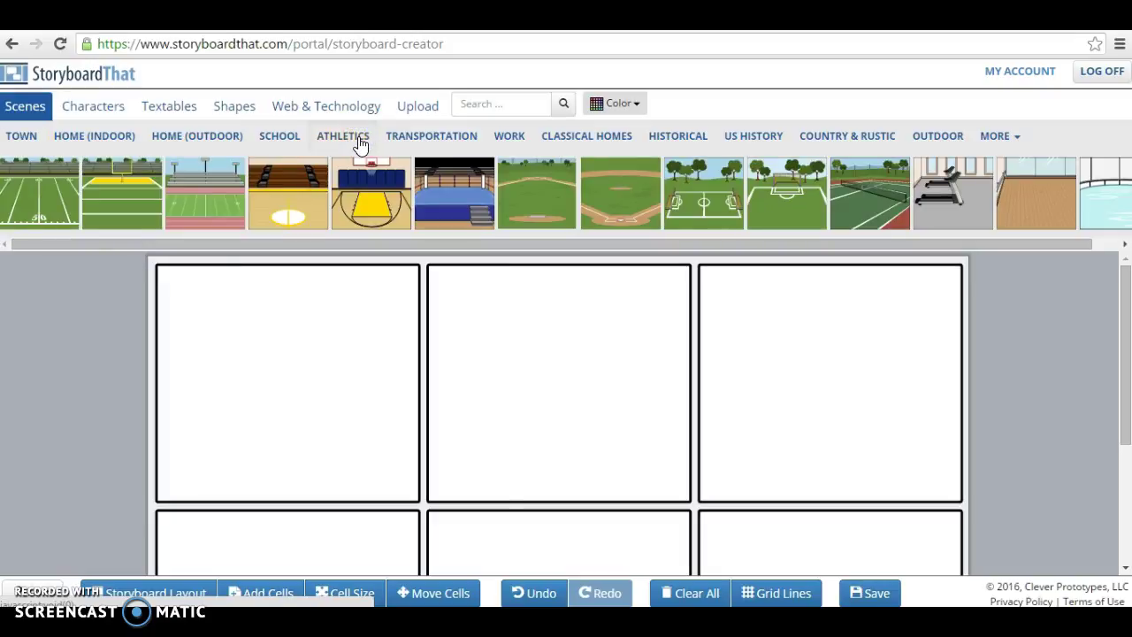
drag(350, 217, 319, 378)
click(576, 322)
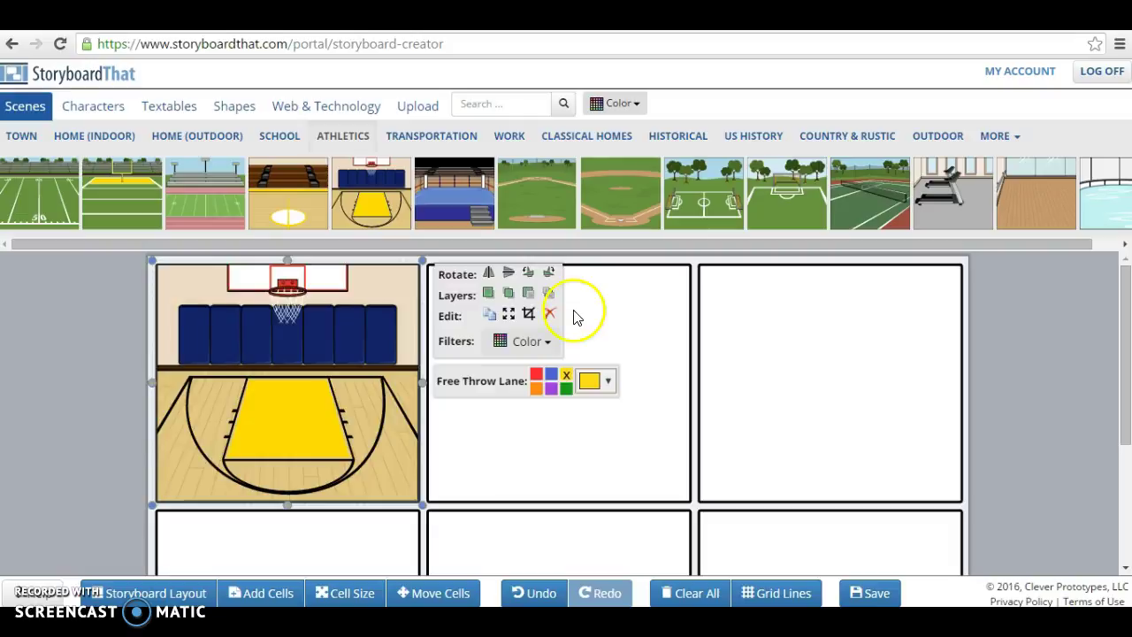
- Recolour the basketball court's free throw lane red and deselect the scene
click(537, 379)
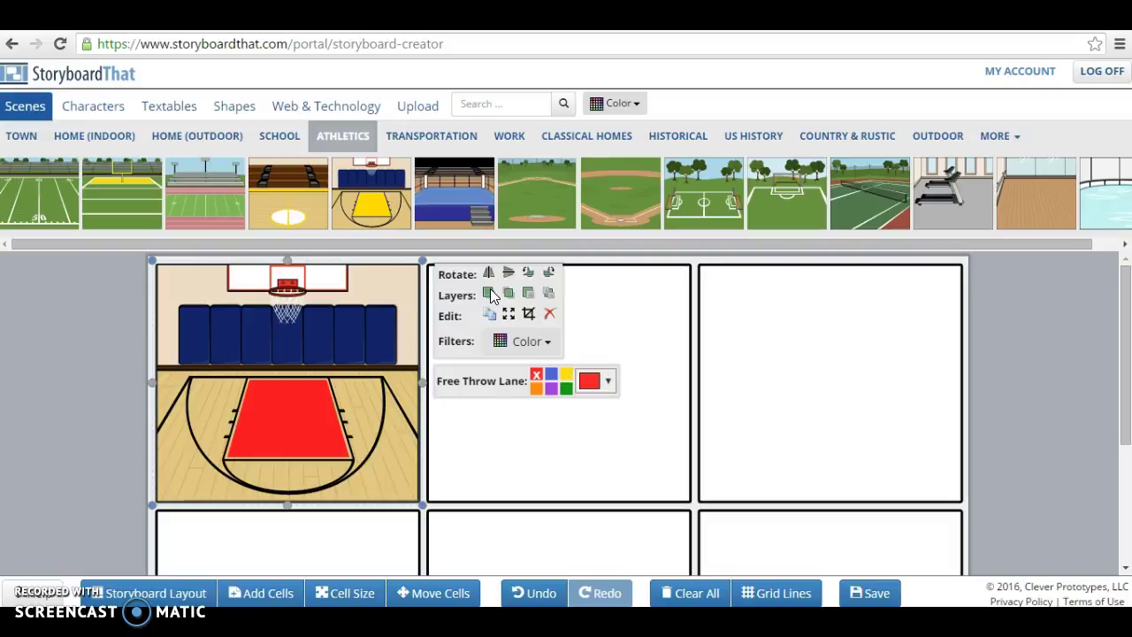
click(340, 349)
click(548, 292)
click(549, 295)
click(567, 316)
click(311, 336)
click(311, 336)
click(492, 459)
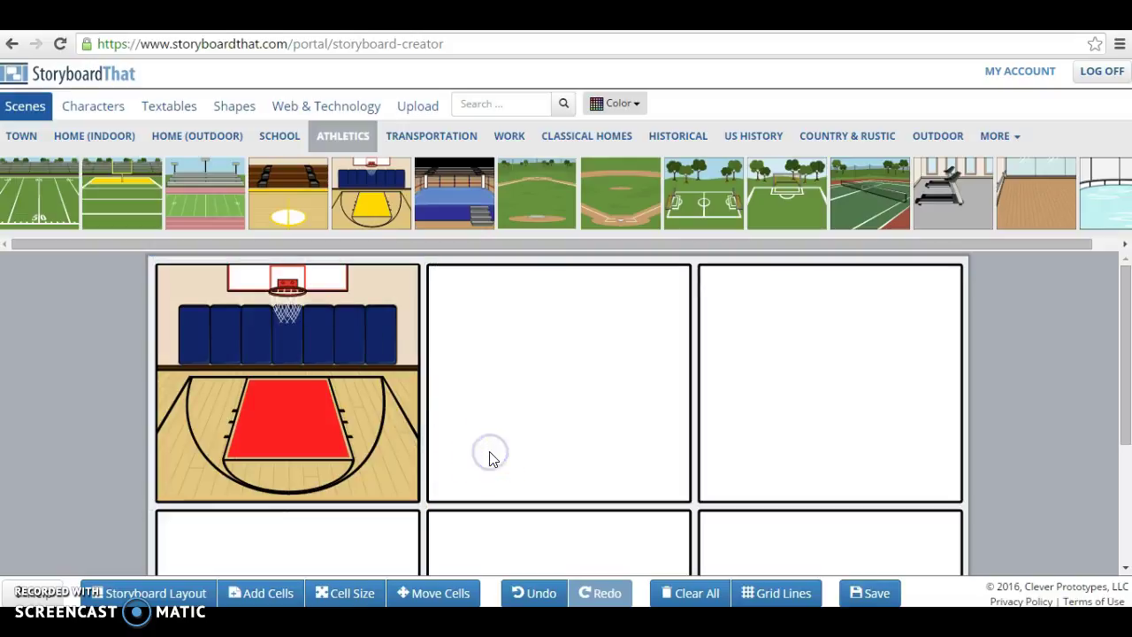
- Add the adult character in the maroon shirt and blue pants to the basketball court and enlarge him slightly
click(106, 110)
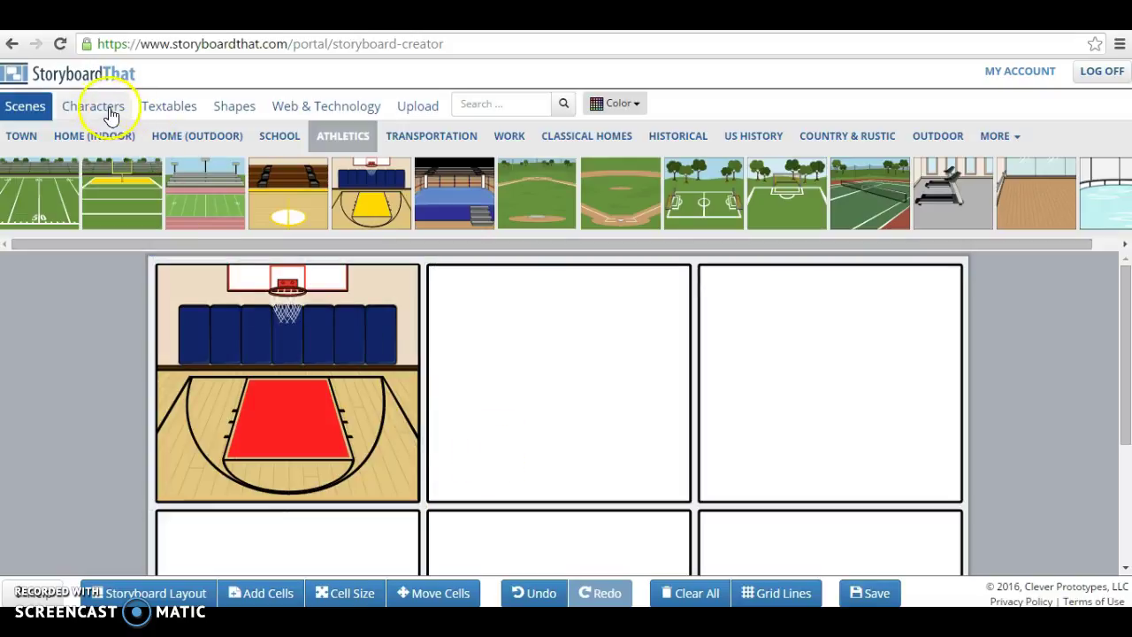
click(104, 106)
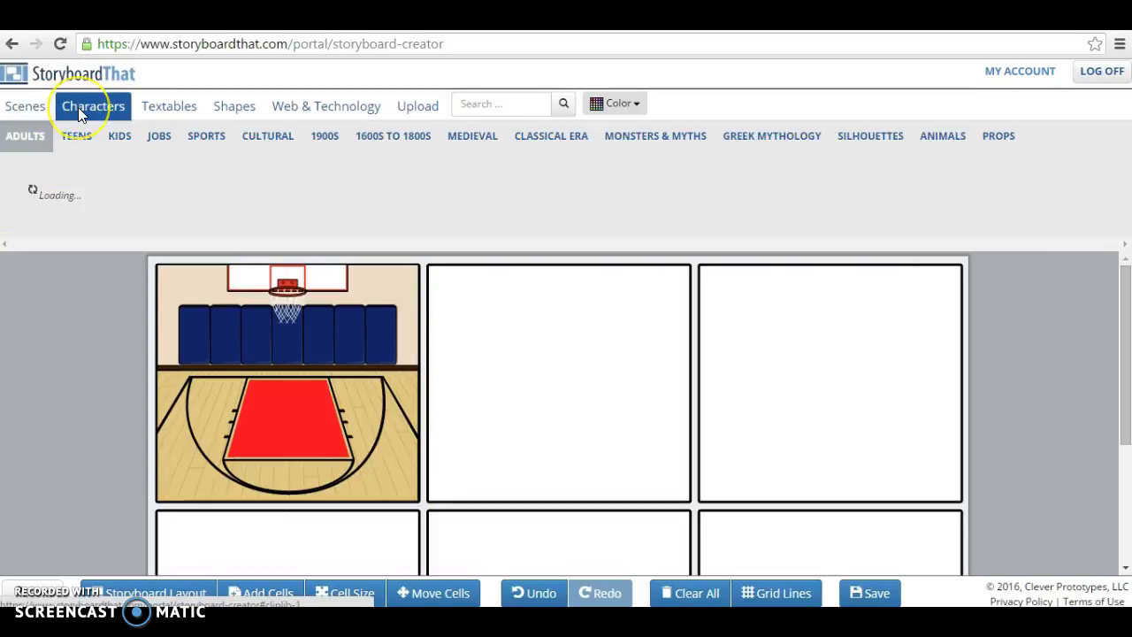
click(25, 135)
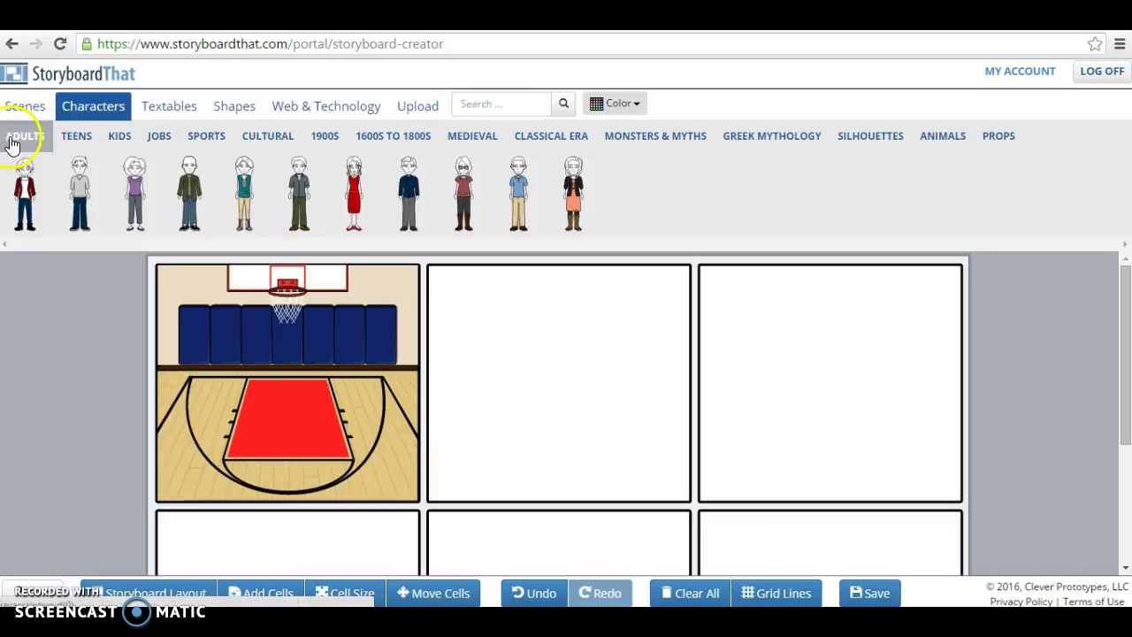
click(269, 142)
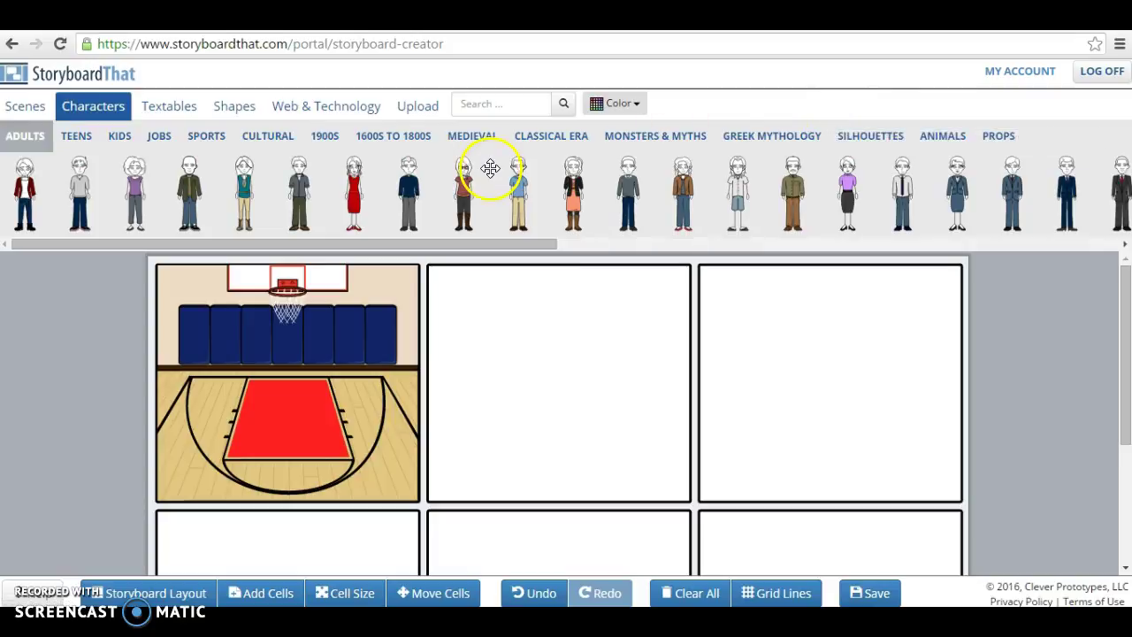
click(14, 144)
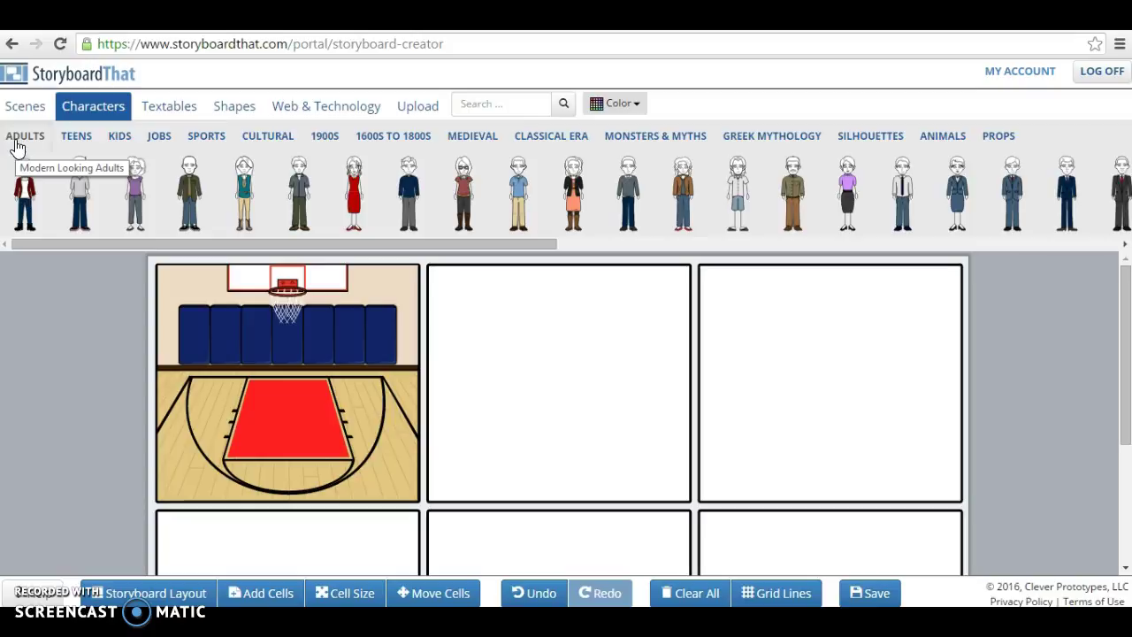
click(17, 143)
click(480, 245)
drag(480, 244, 909, 233)
drag(616, 196, 338, 400)
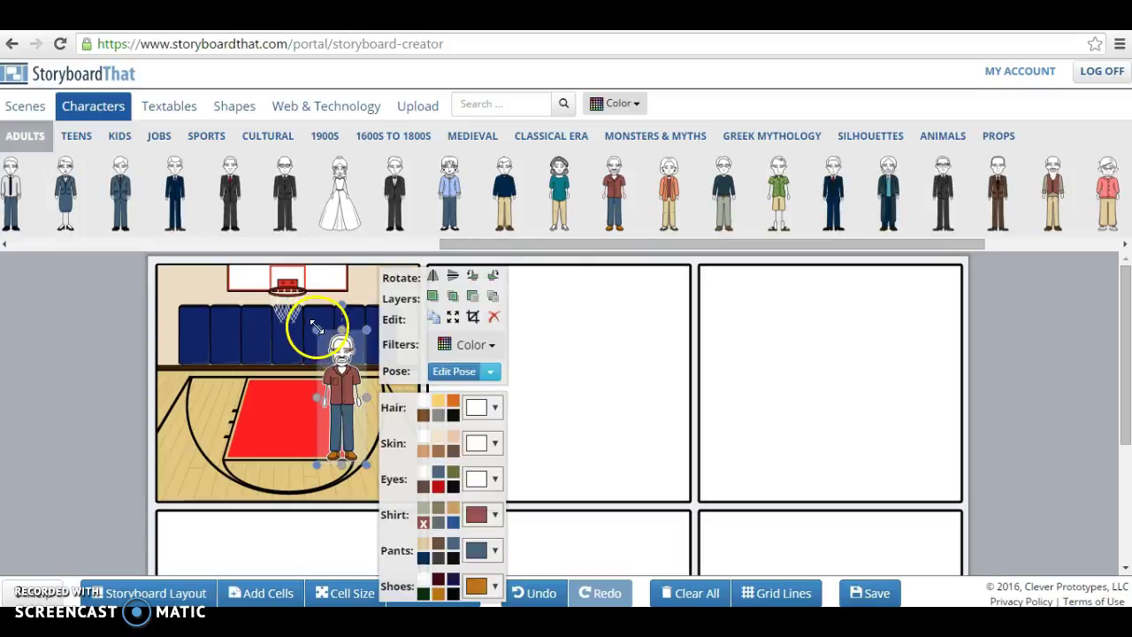
click(285, 314)
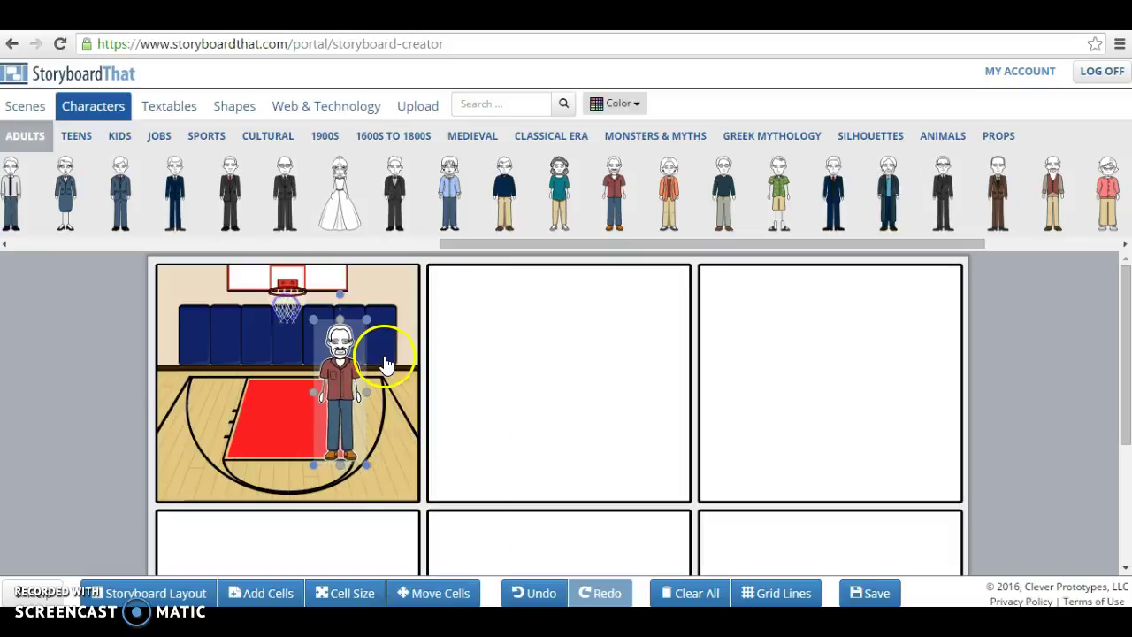
click(371, 347)
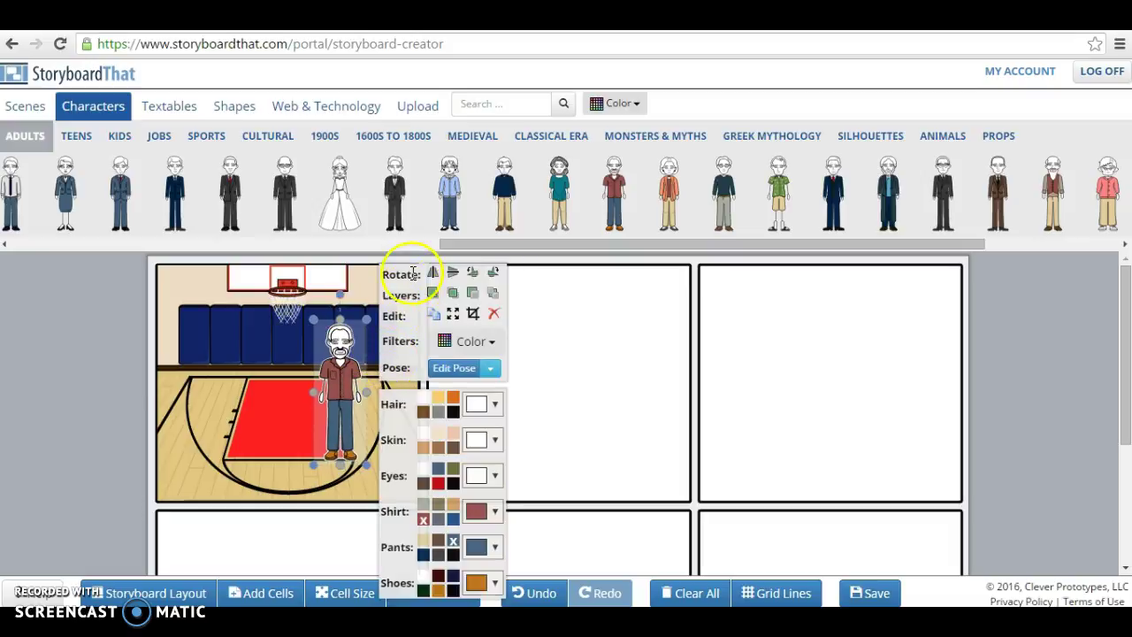
- Set the pose of the character on the basketball court to Speaking and deselect him
click(453, 297)
click(493, 374)
click(493, 374)
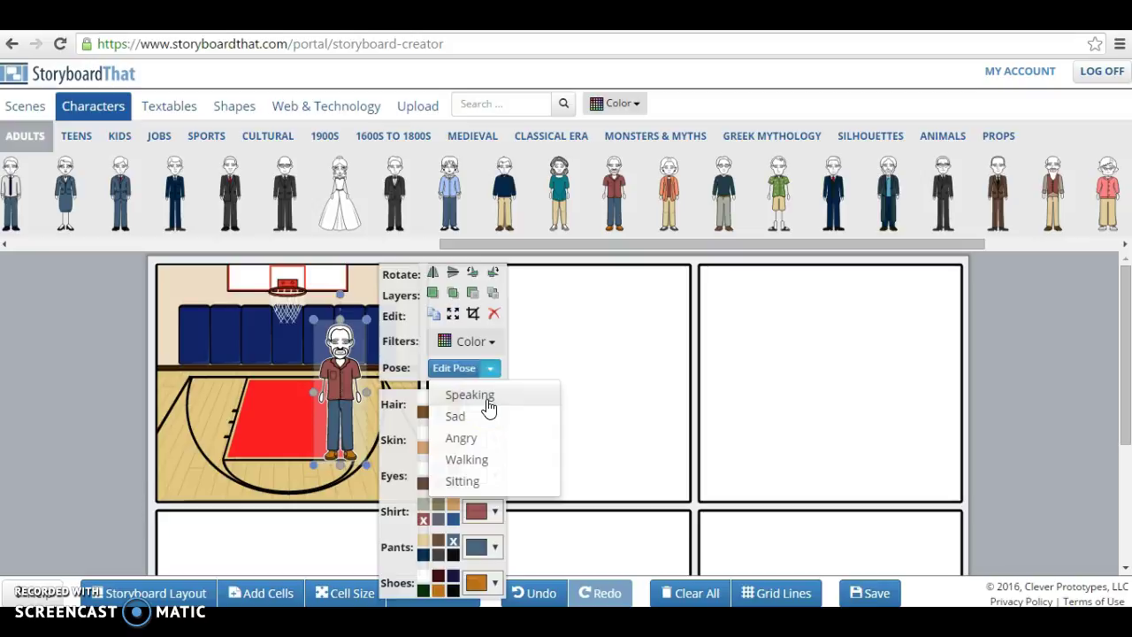
click(465, 463)
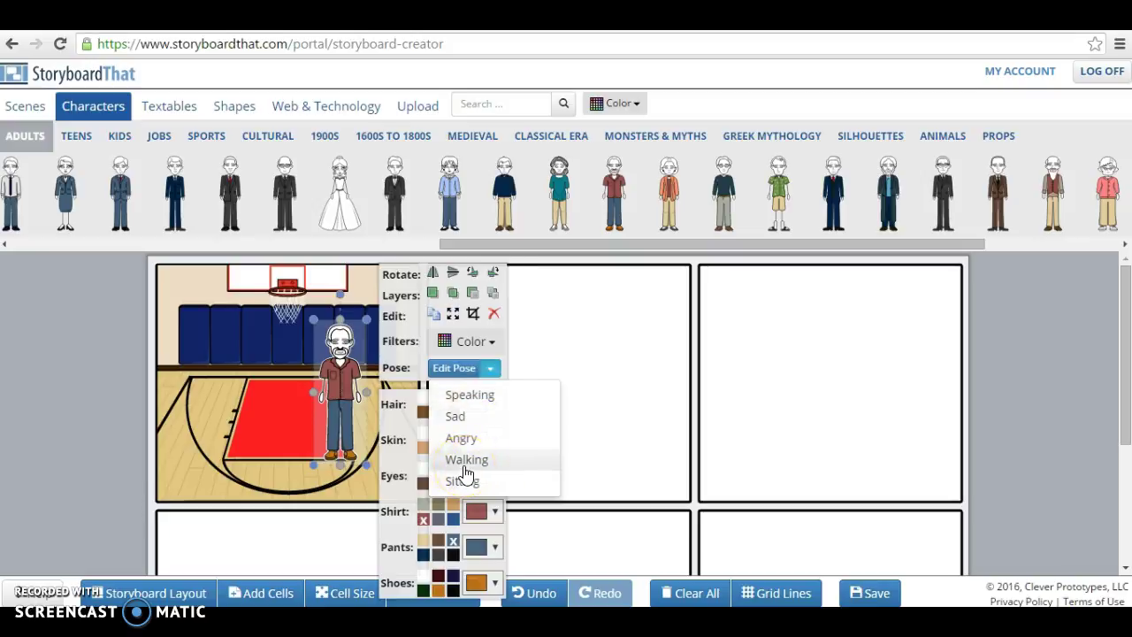
click(475, 403)
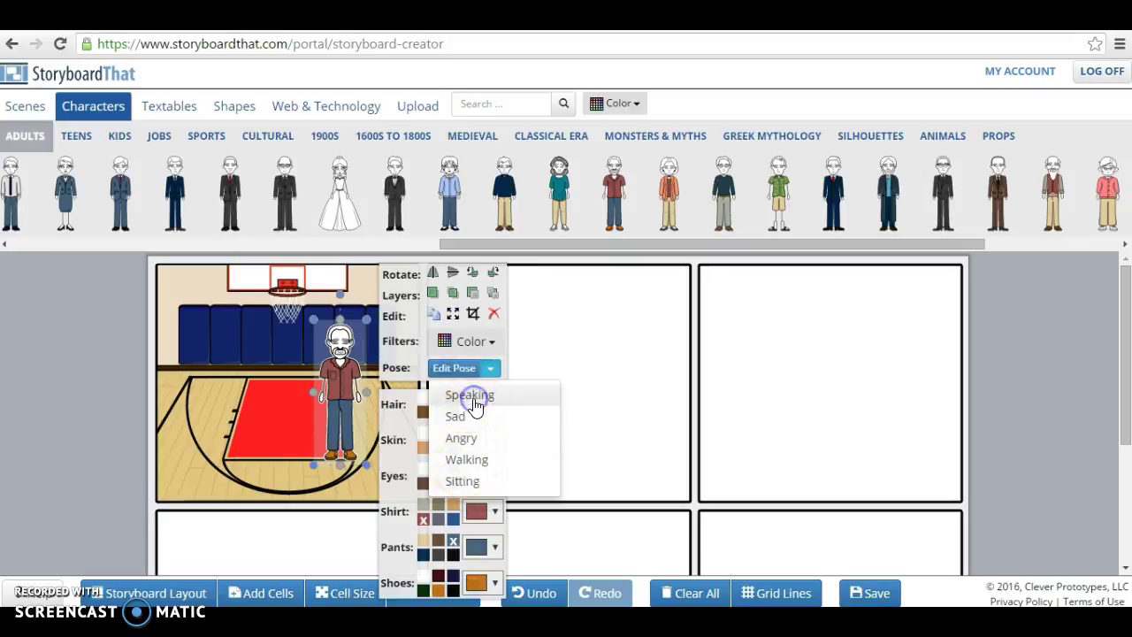
click(475, 403)
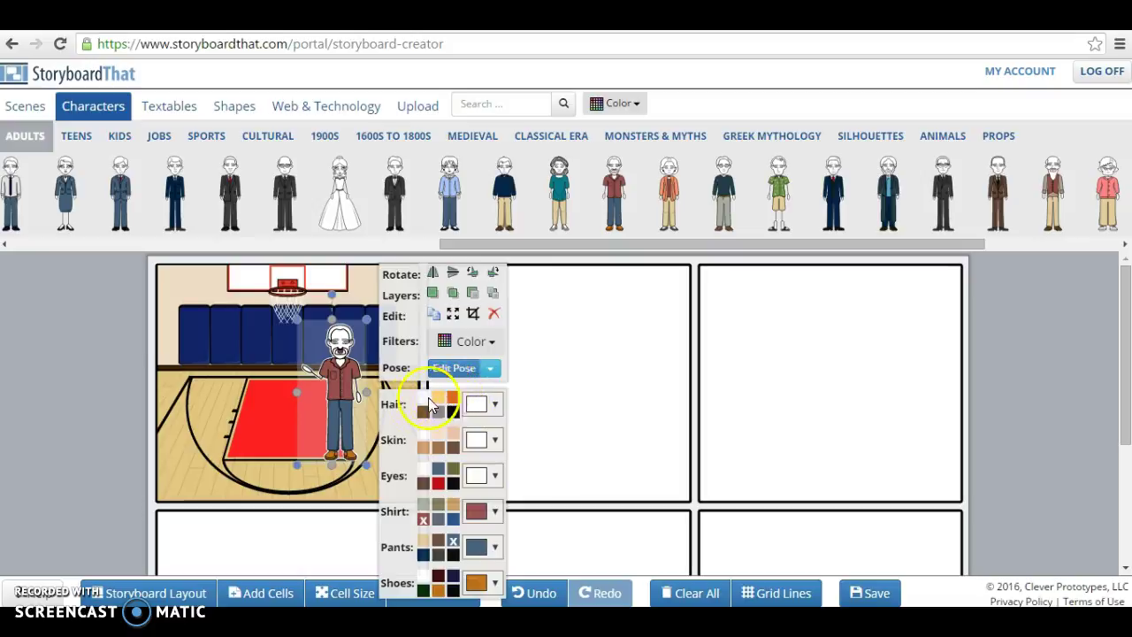
click(388, 449)
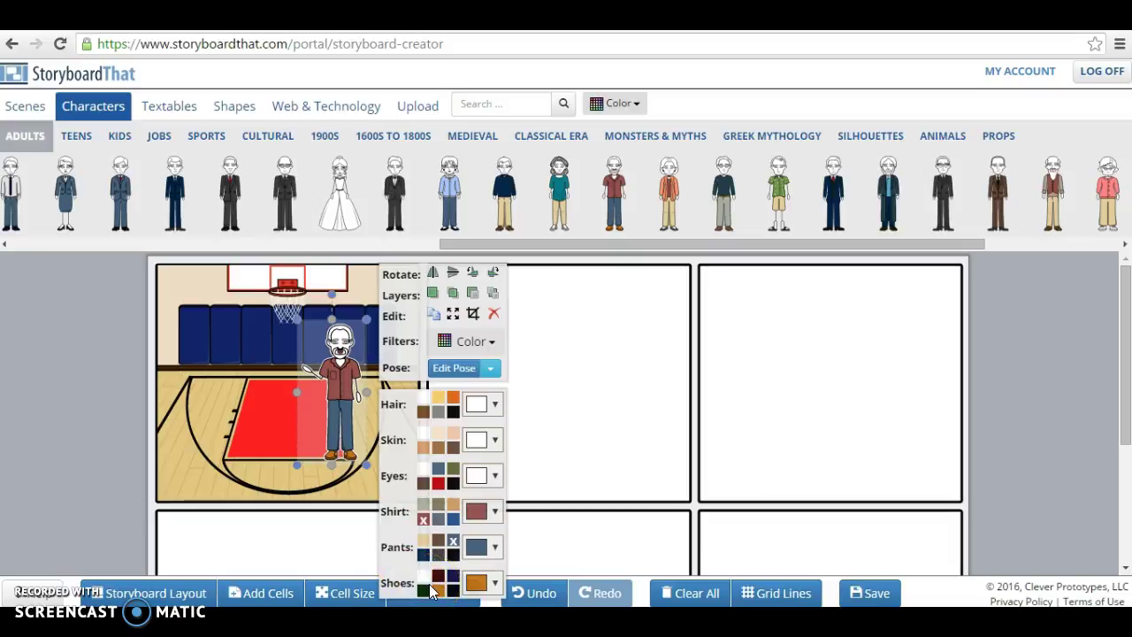
click(546, 376)
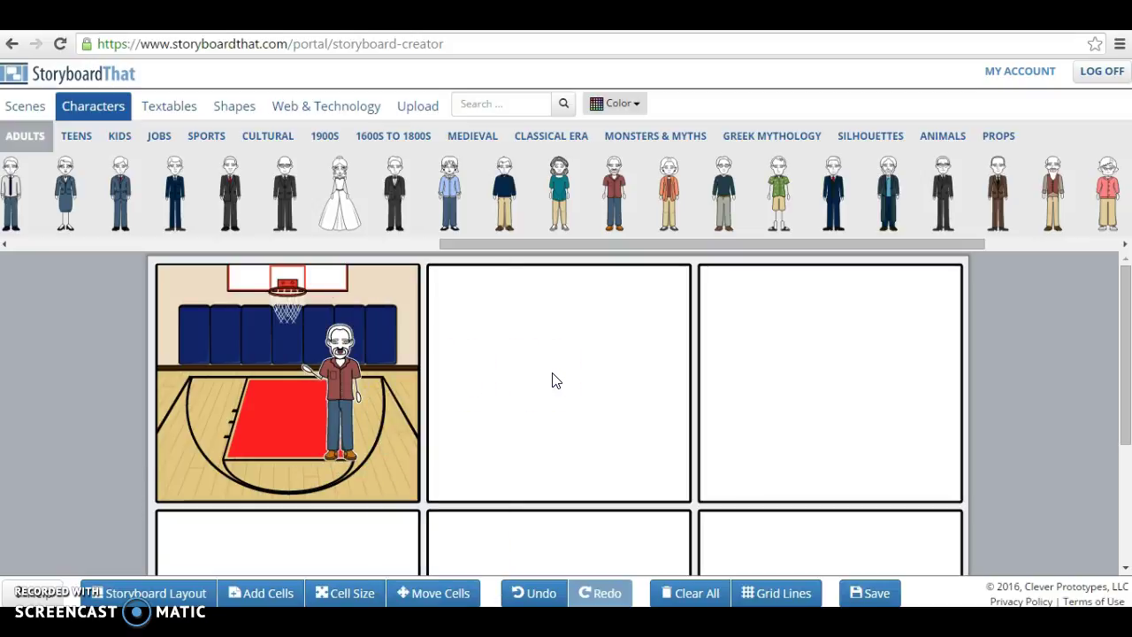
- Add the sketchy rectangular speech bubble from the Comic textables beside the character's head in the first cell and shrink it slightly
click(160, 111)
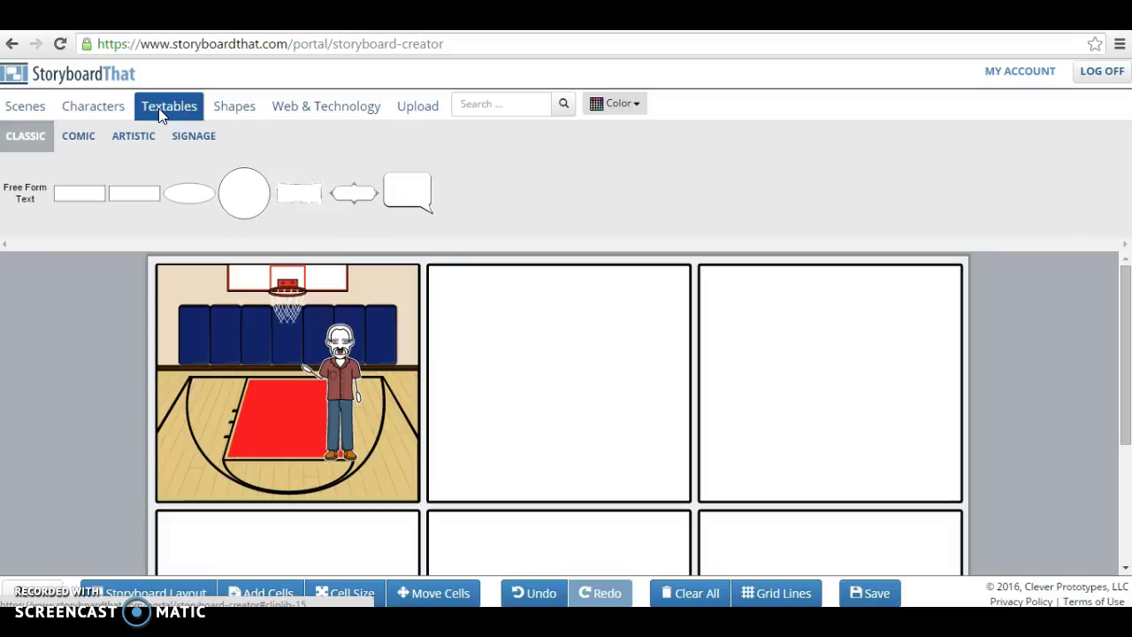
click(122, 141)
click(213, 143)
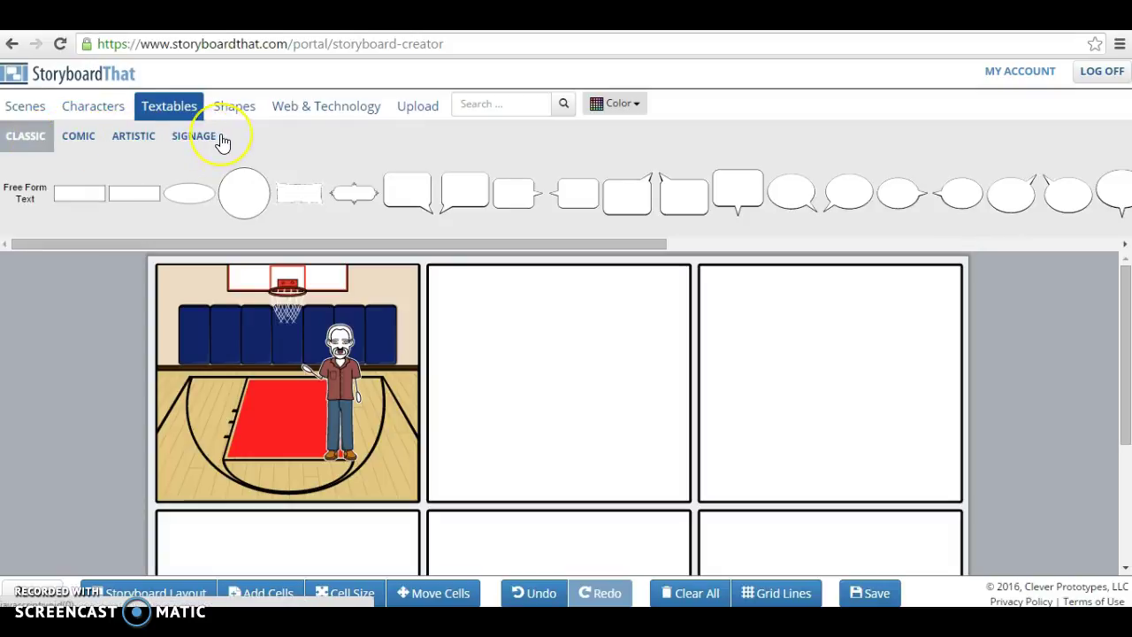
click(85, 143)
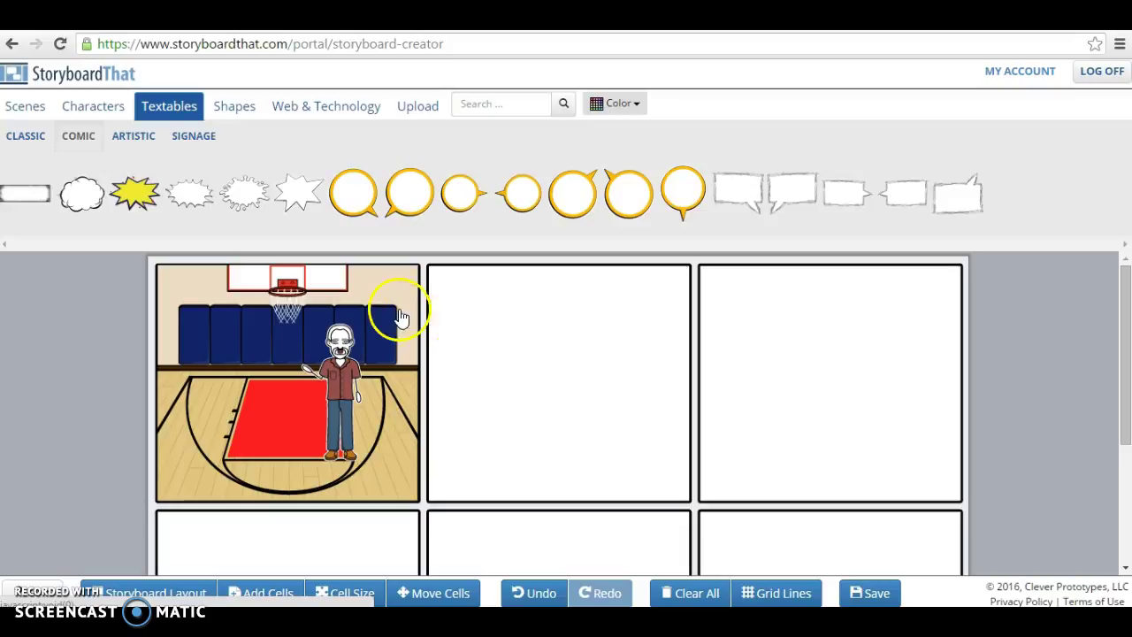
drag(748, 196, 235, 320)
click(281, 300)
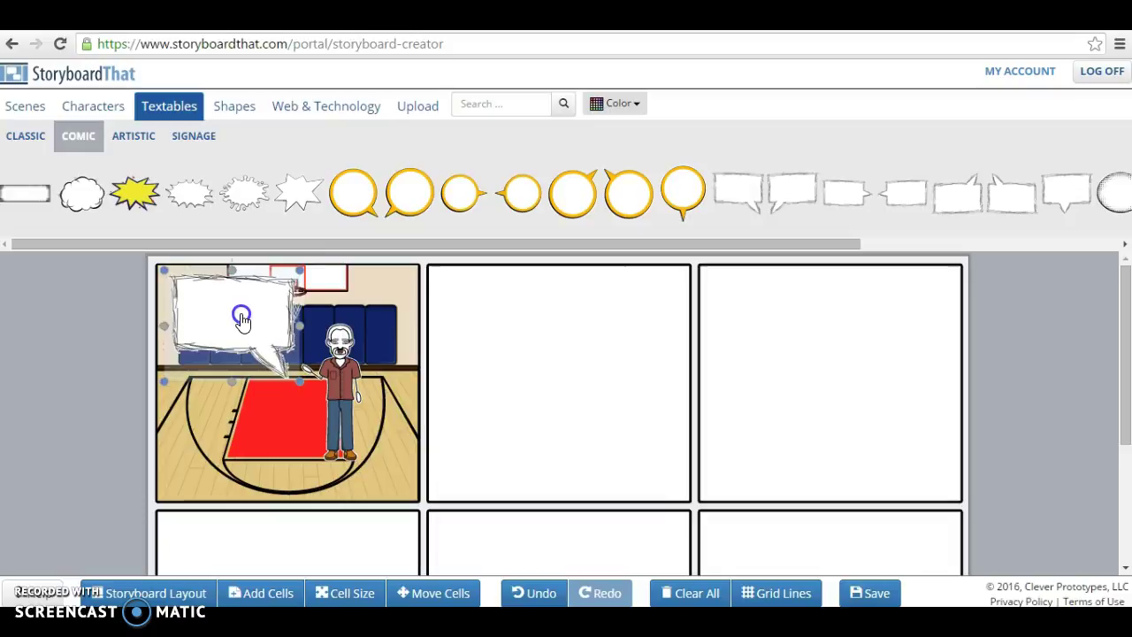
click(309, 264)
drag(309, 263, 283, 293)
- Set the speech bubble's font to Montserrat, enter the text "Hello students!" and deselect the bubble
click(204, 329)
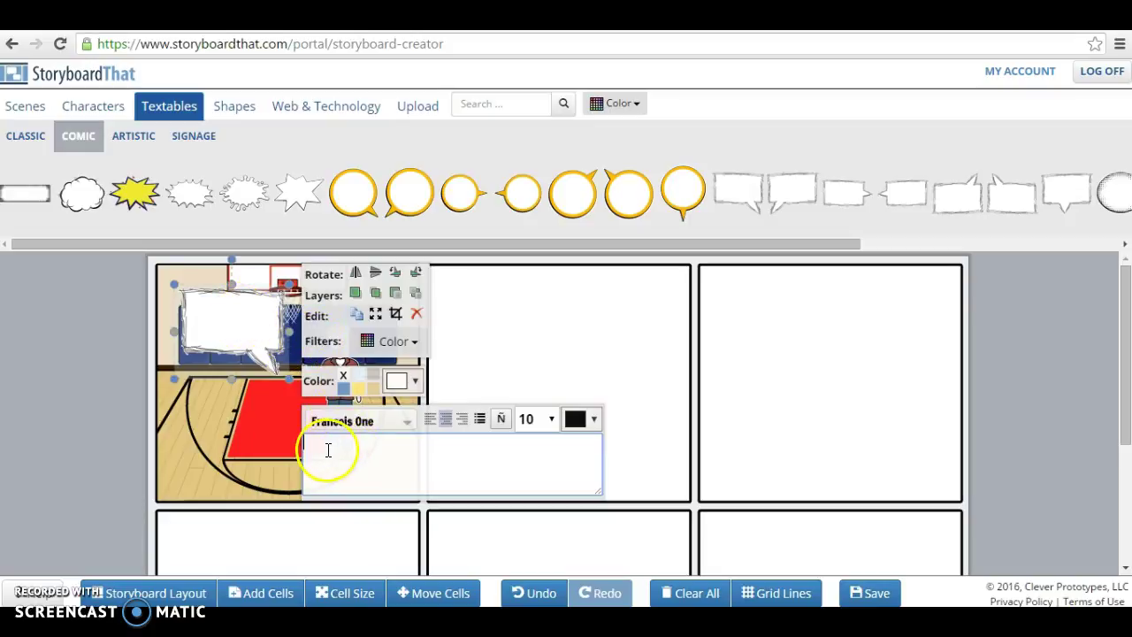
click(406, 423)
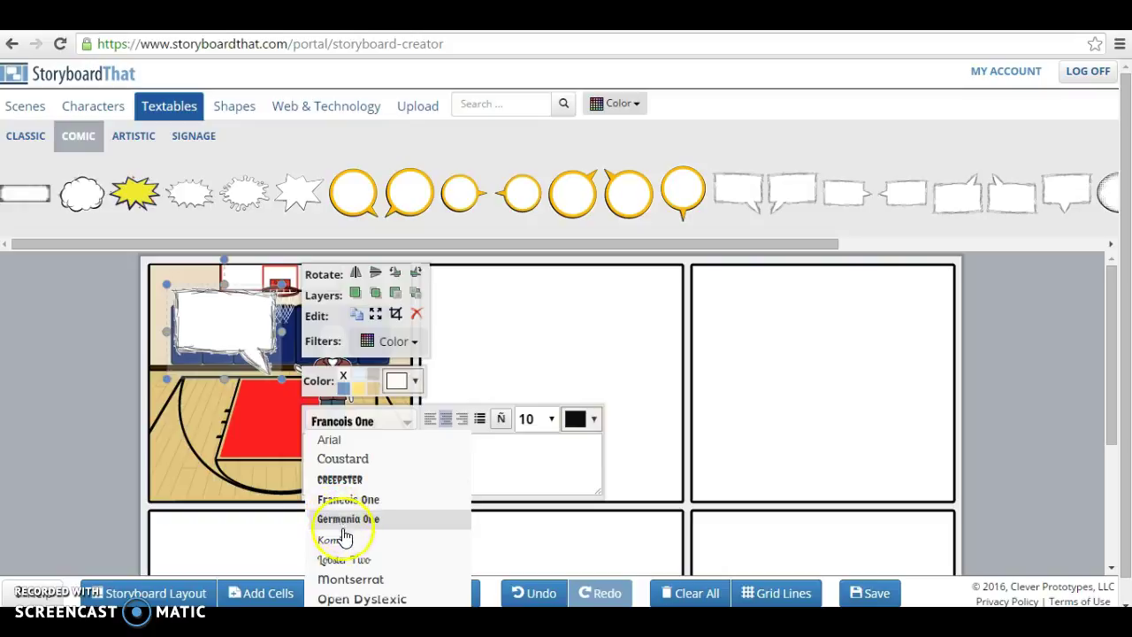
click(345, 584)
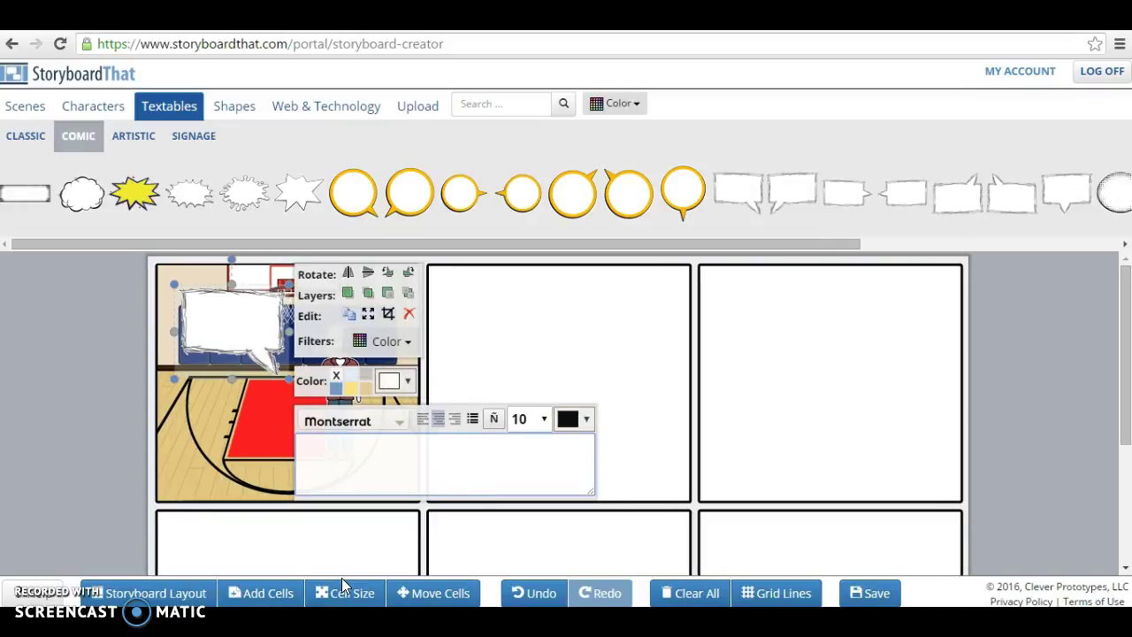
text(Heloo)
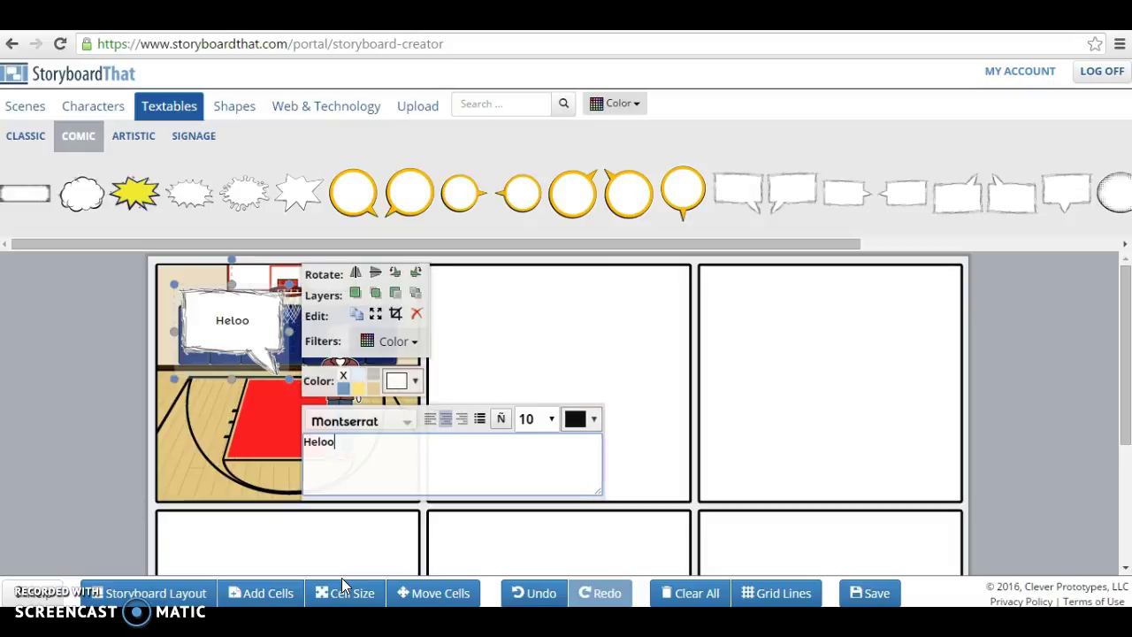
key(BackSpace)
key(BackSpace)
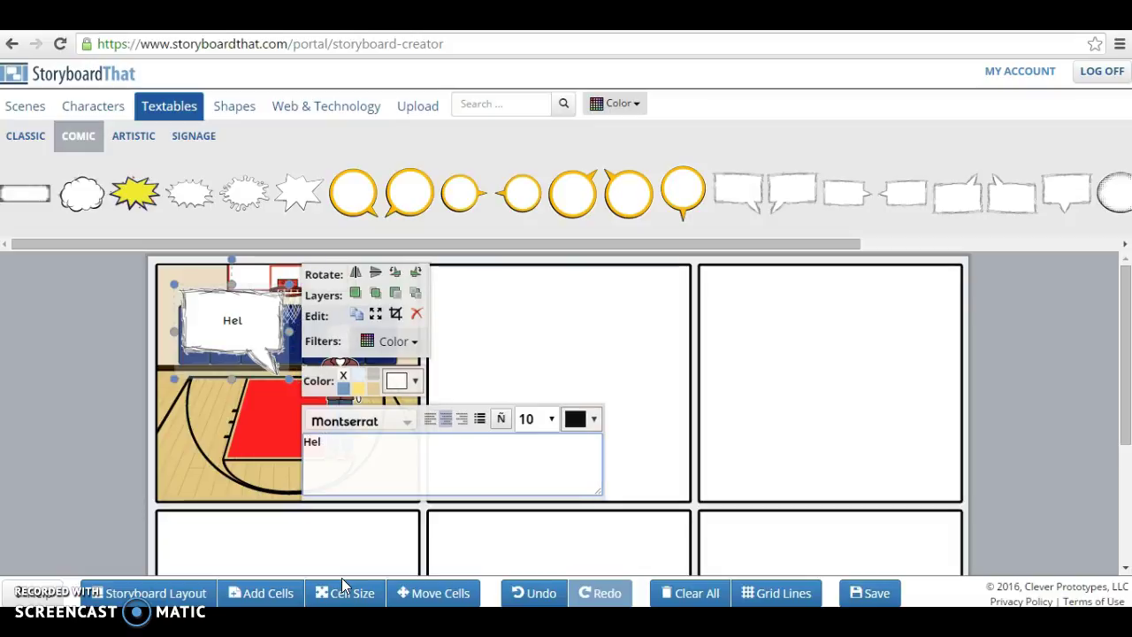
text(lo students!)
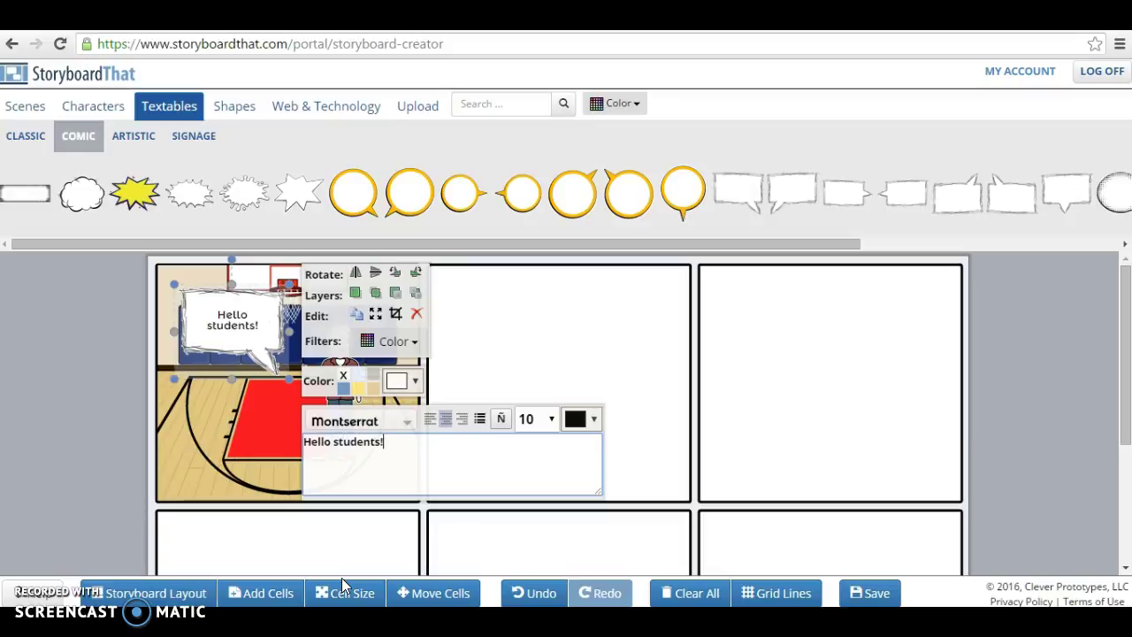
click(516, 384)
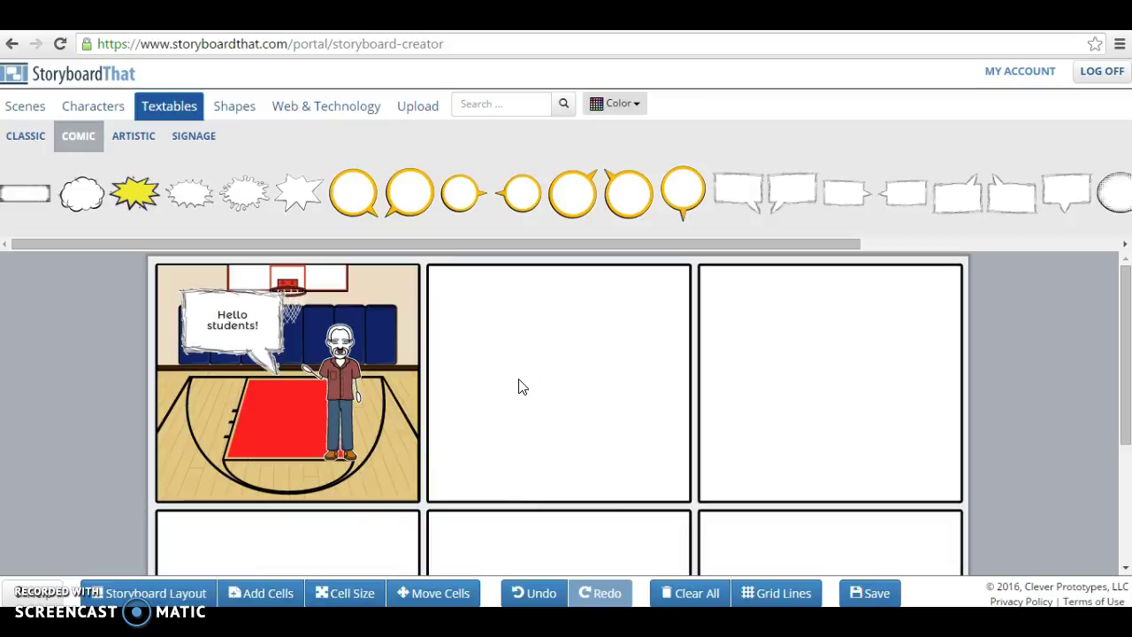
click(34, 108)
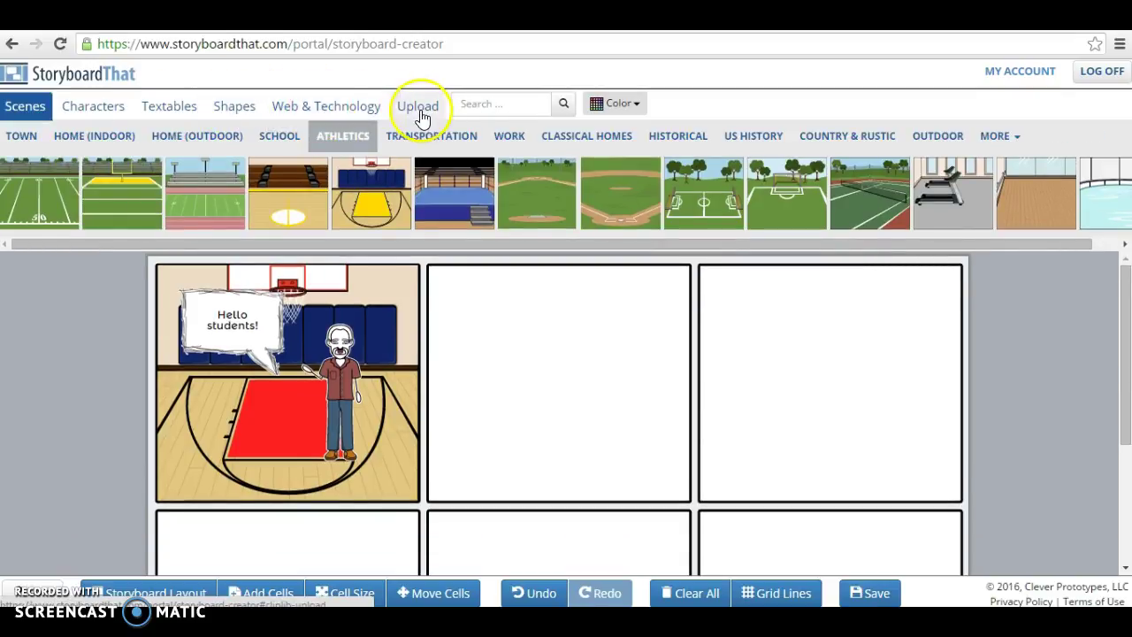
click(348, 105)
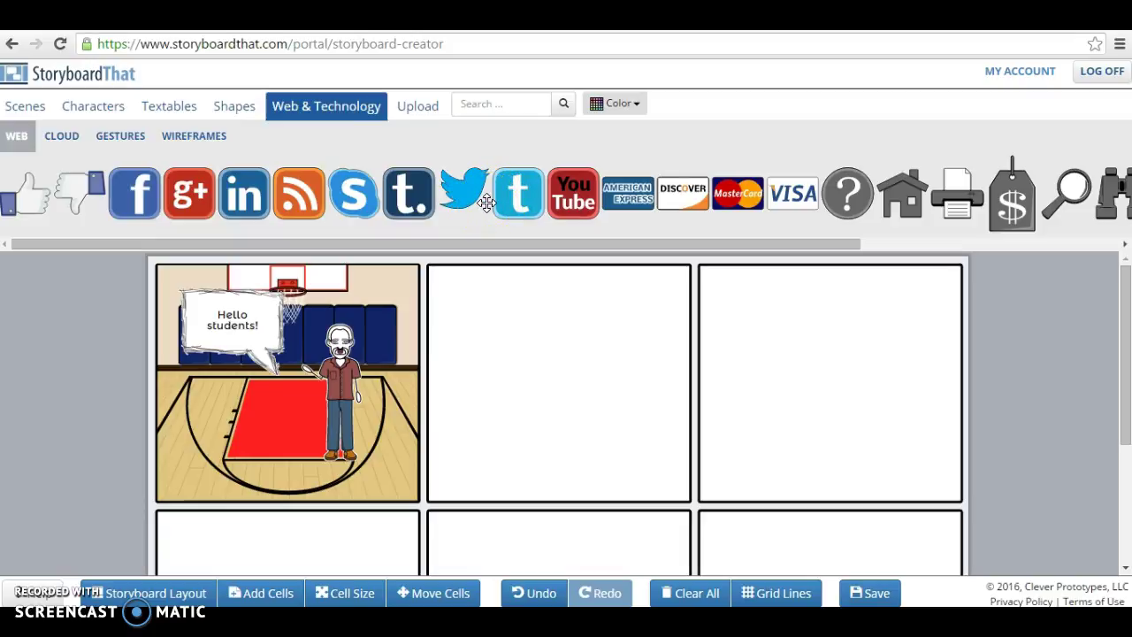
drag(487, 202, 542, 376)
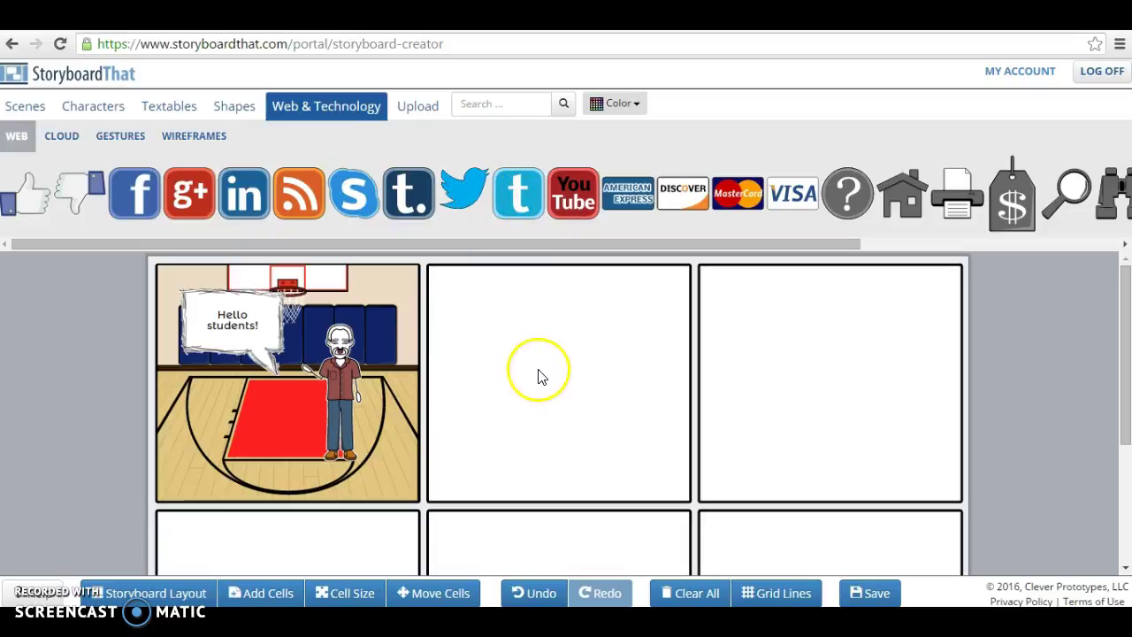
scroll(796, 330, down, 2)
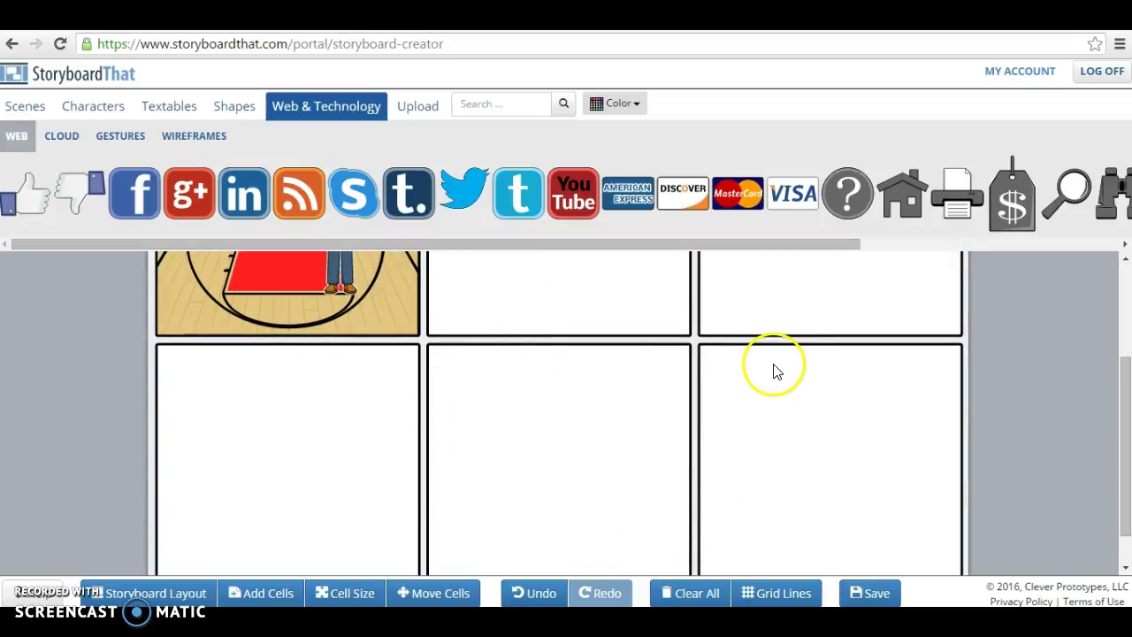
scroll(776, 370, up, 1)
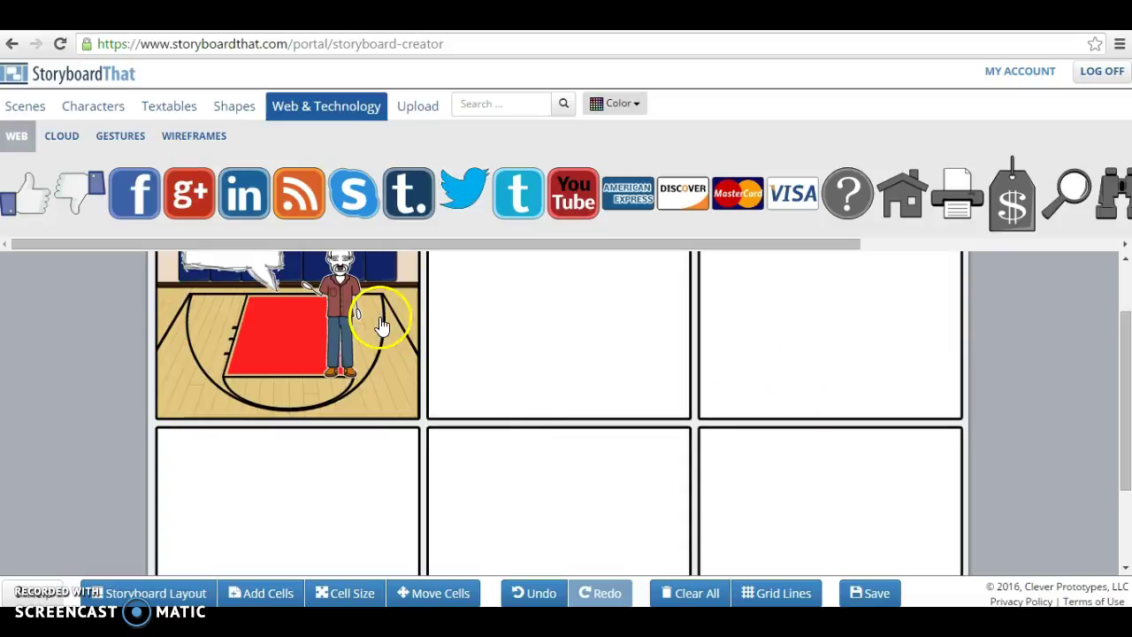
scroll(380, 326, up, 1)
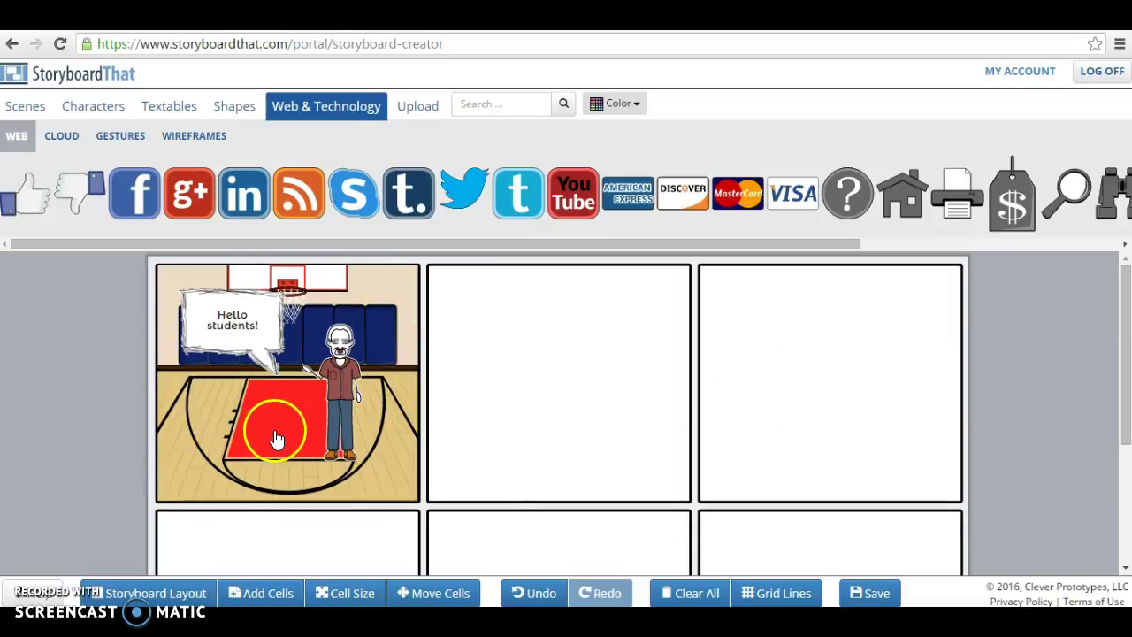
- Save the storyboard with the title "First Day Introduction" and no description, and reopen it for editing
click(884, 599)
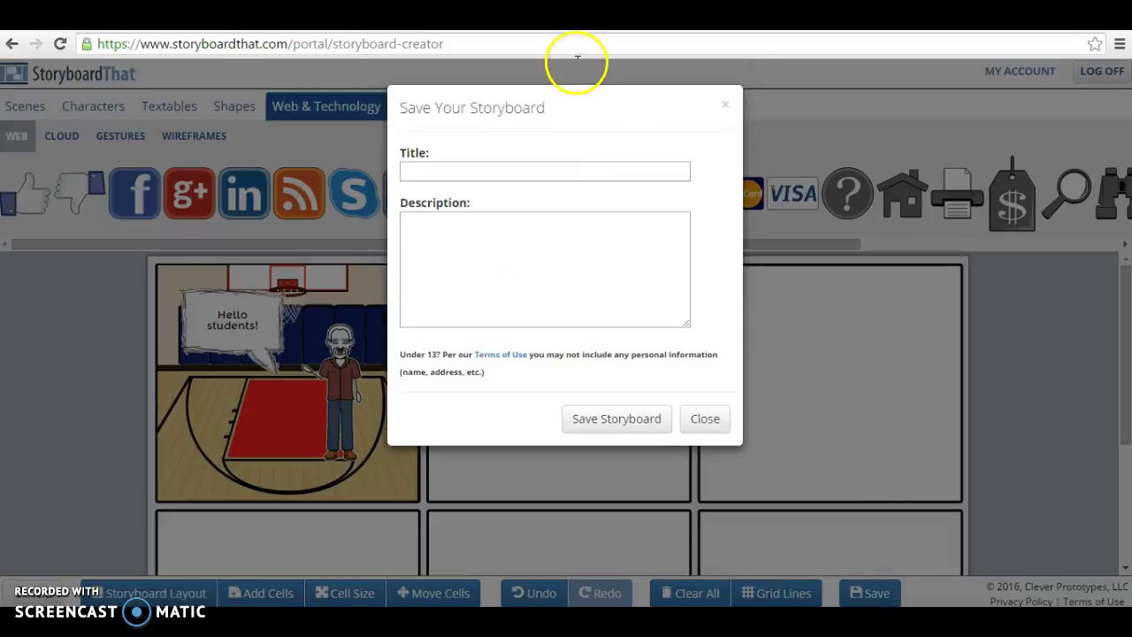
click(552, 172)
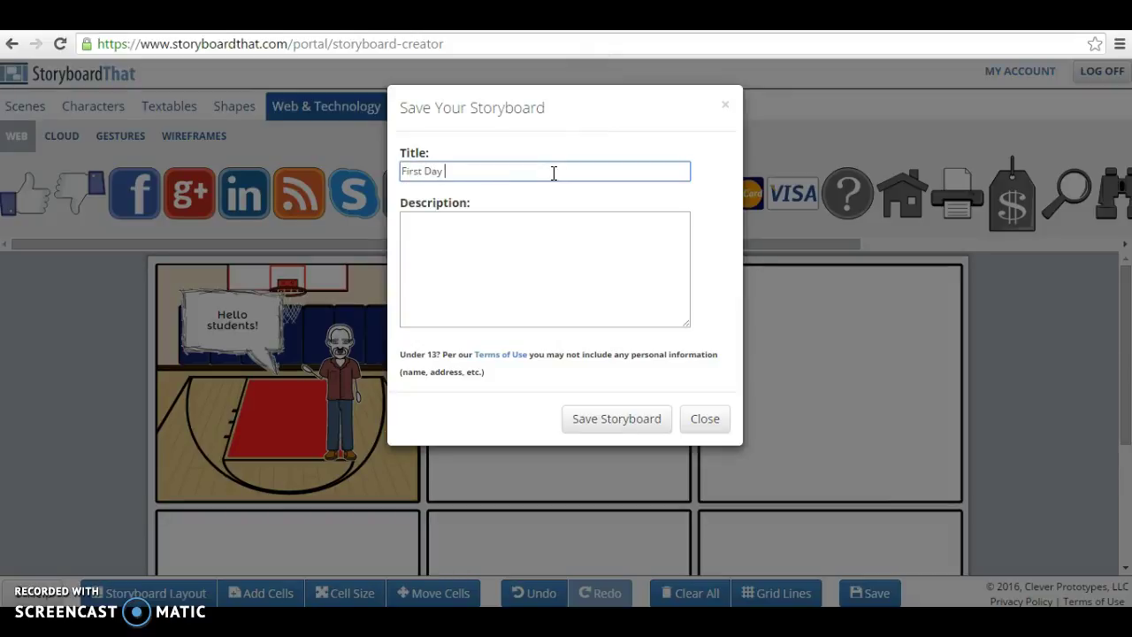
text(First Day Introduction)
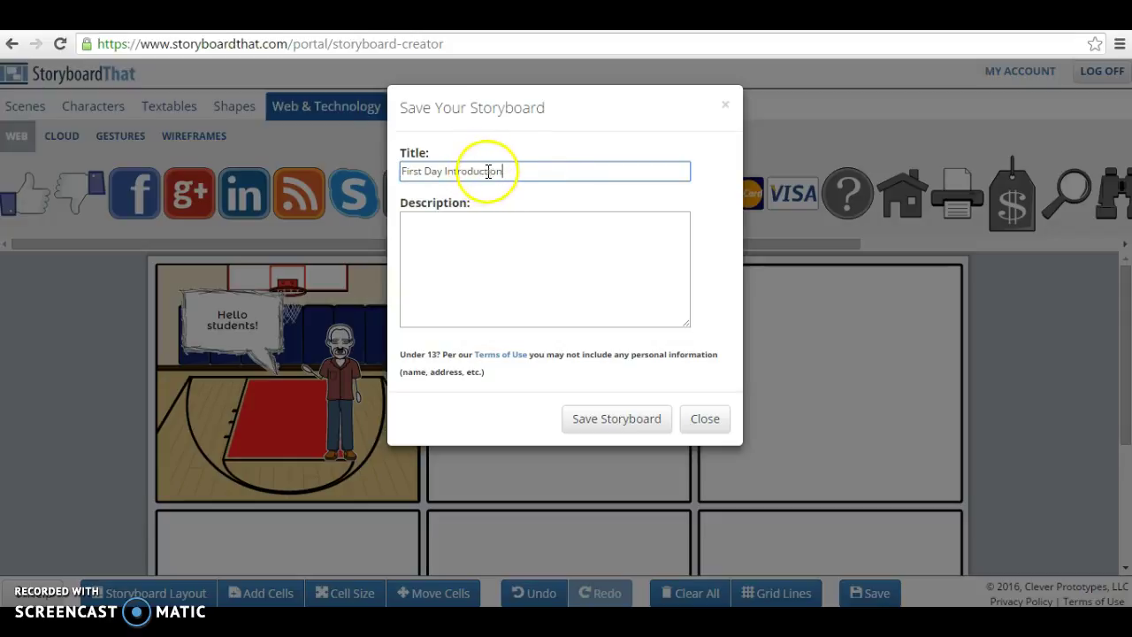
click(500, 240)
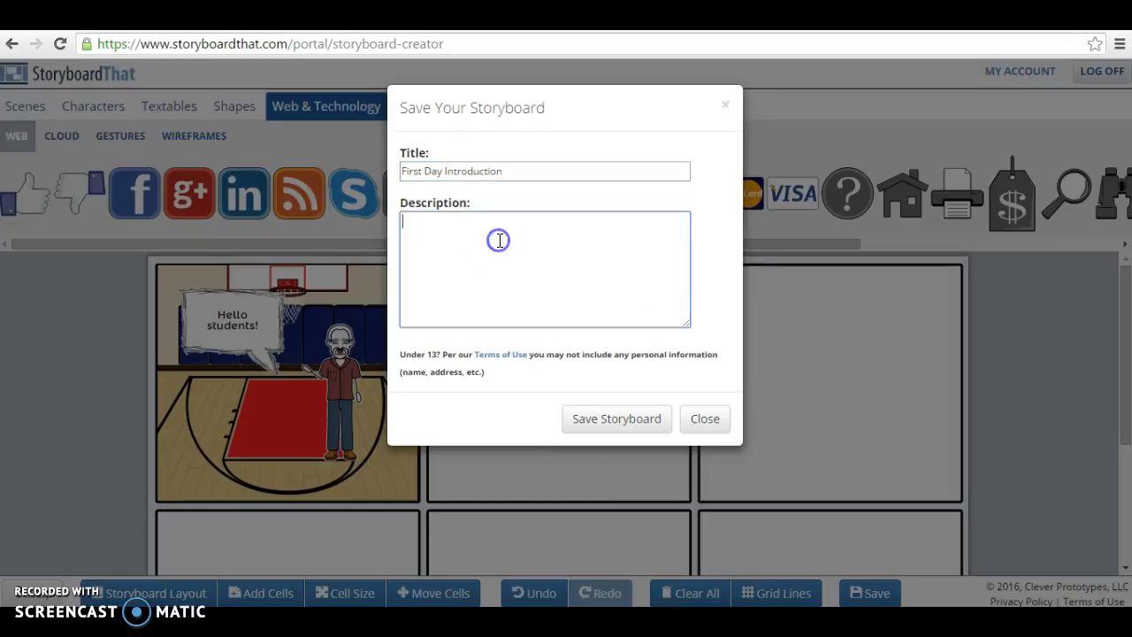
click(645, 419)
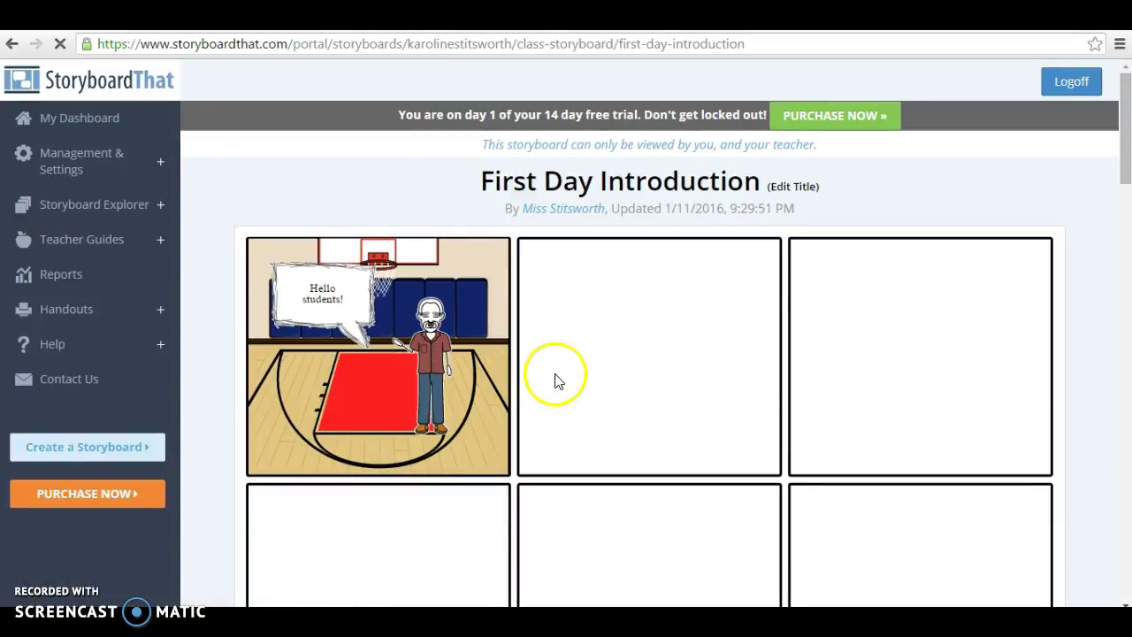
scroll(554, 379, down, 5)
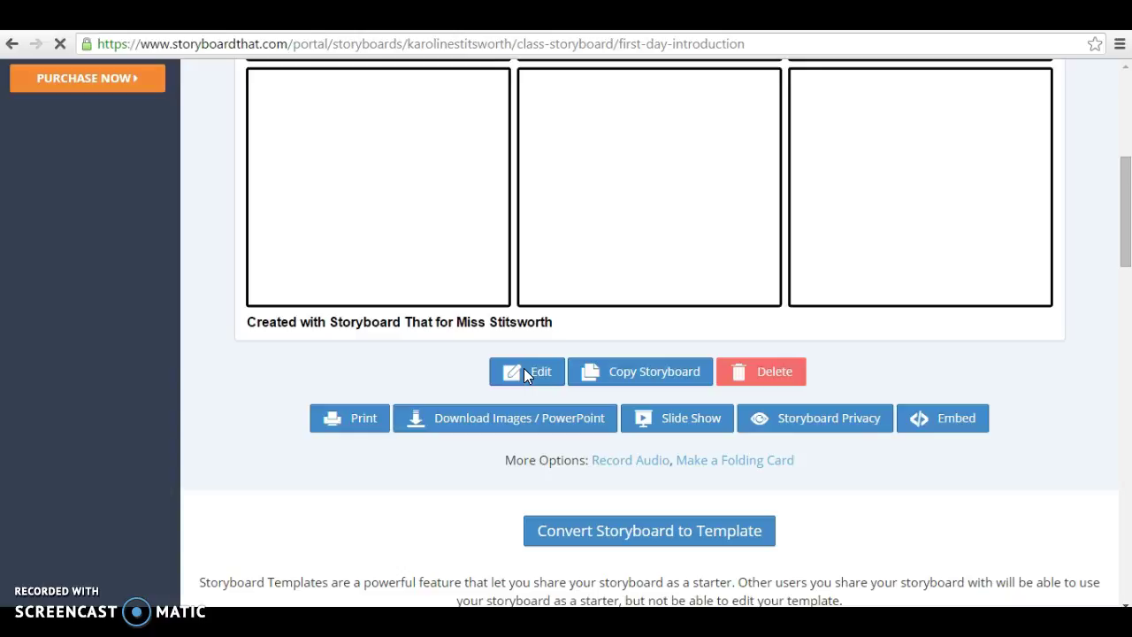
click(523, 372)
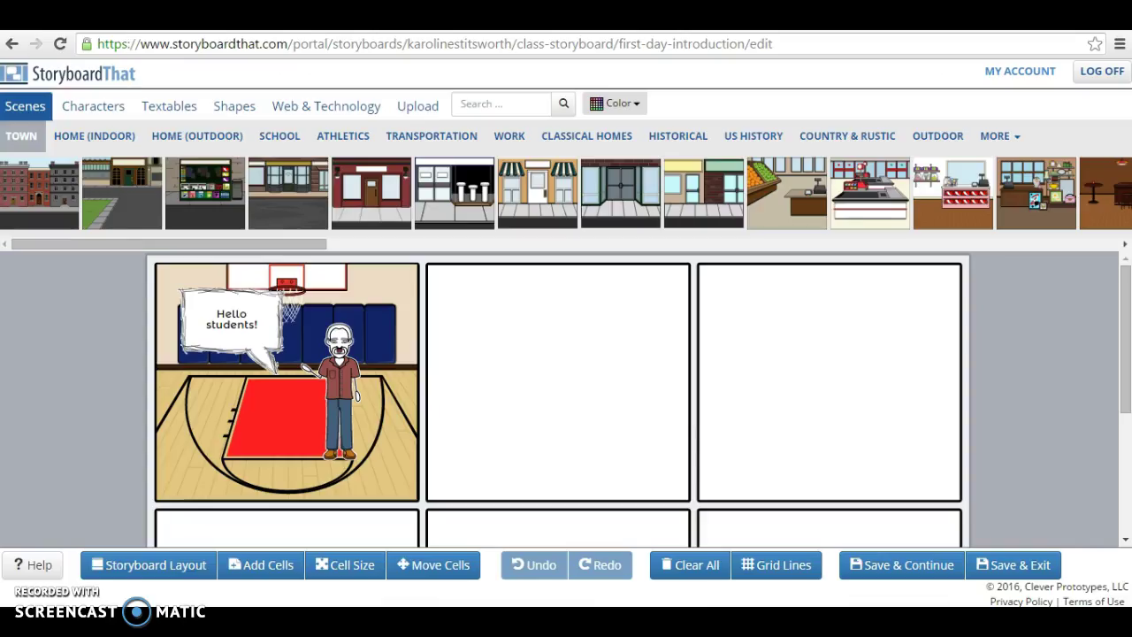